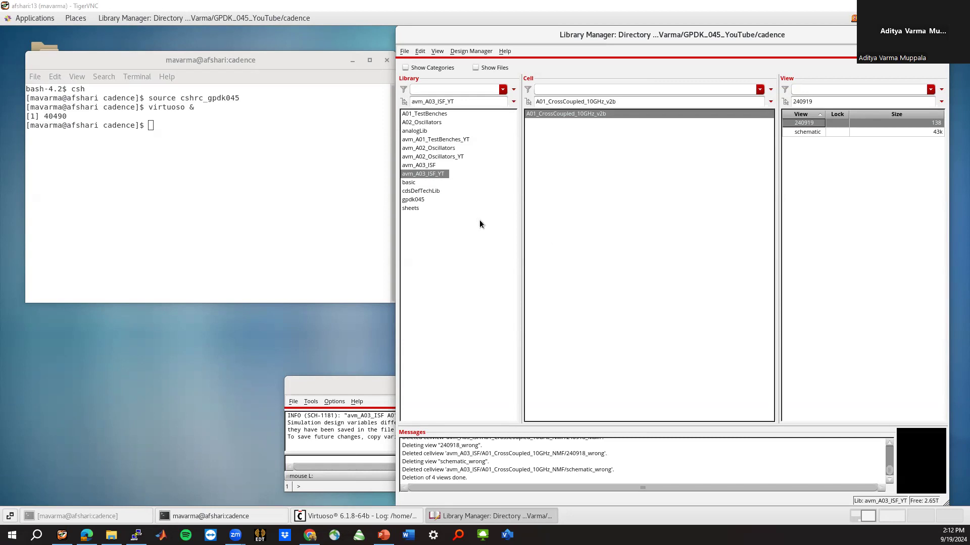
Step: Bring up the Phase_Noise_ISF_Model.pdf notes in Chrome, briefly opening and closing the notes homepage tab
left_click(309, 535)
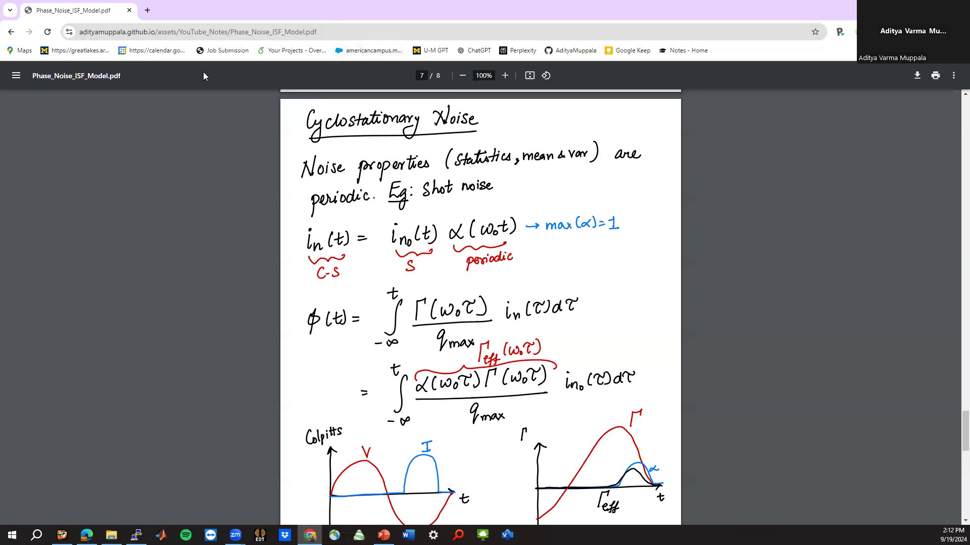
middle_click(10, 31)
left_click(198, 10)
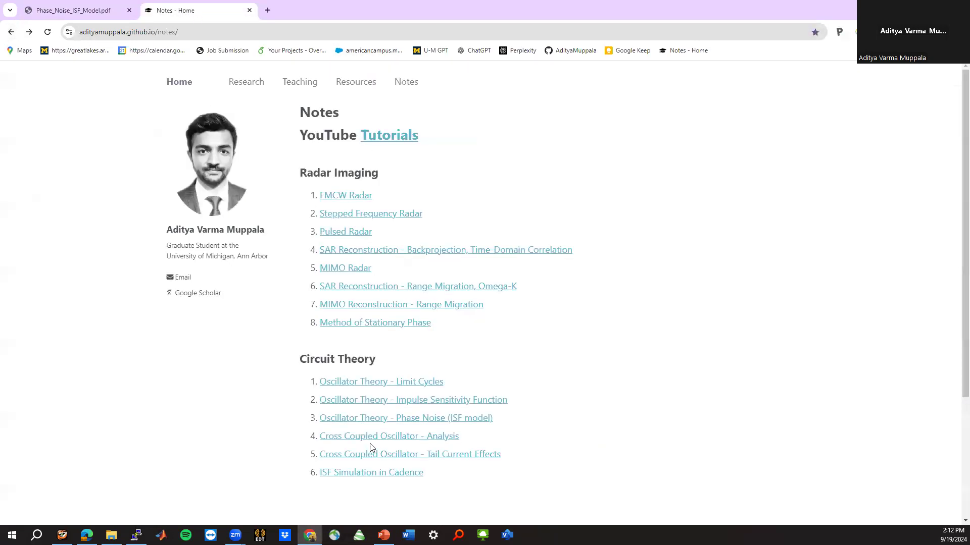
left_click(249, 10)
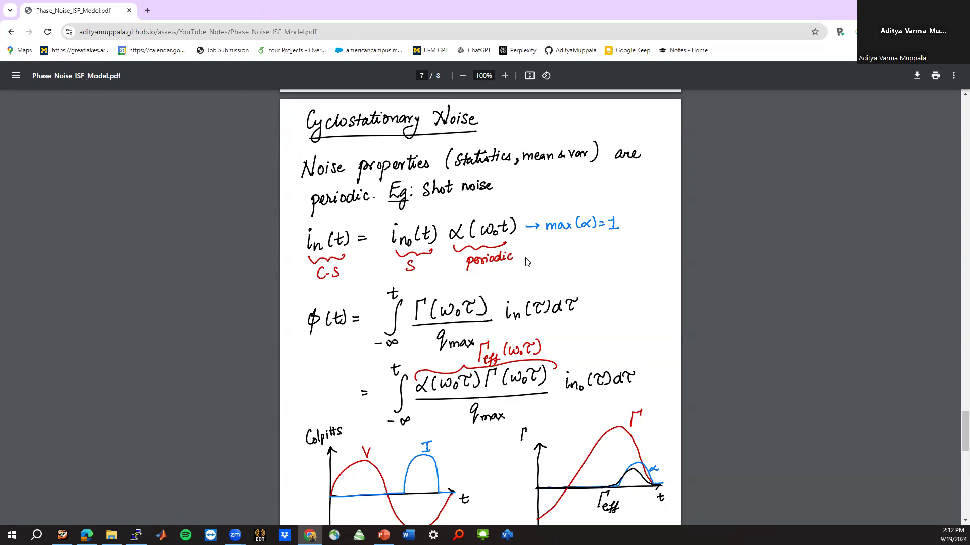
Step: Scroll the PDF to the Cyclostationary Noise page
scroll(528, 255, "down", 3)
scroll(525, 254, "up", 1)
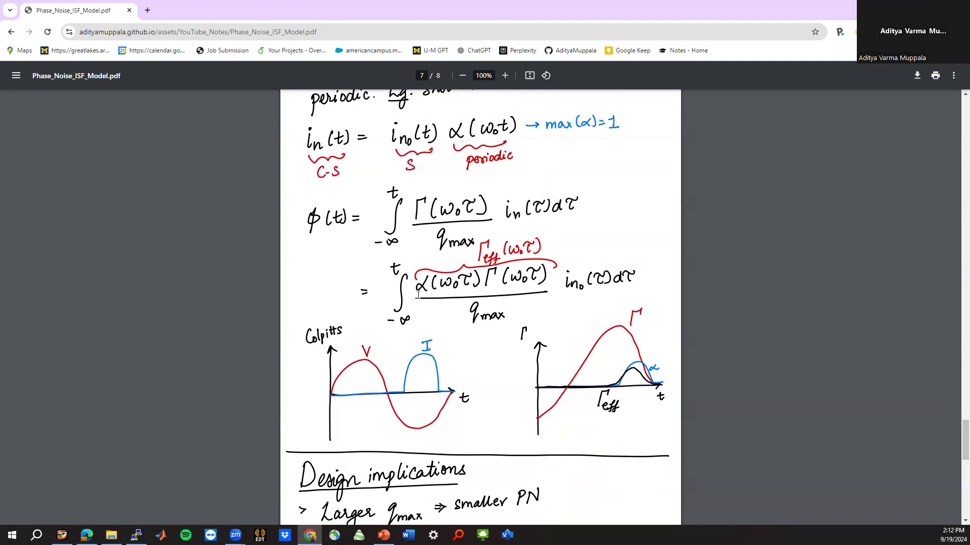
scroll(419, 296, "up", 1)
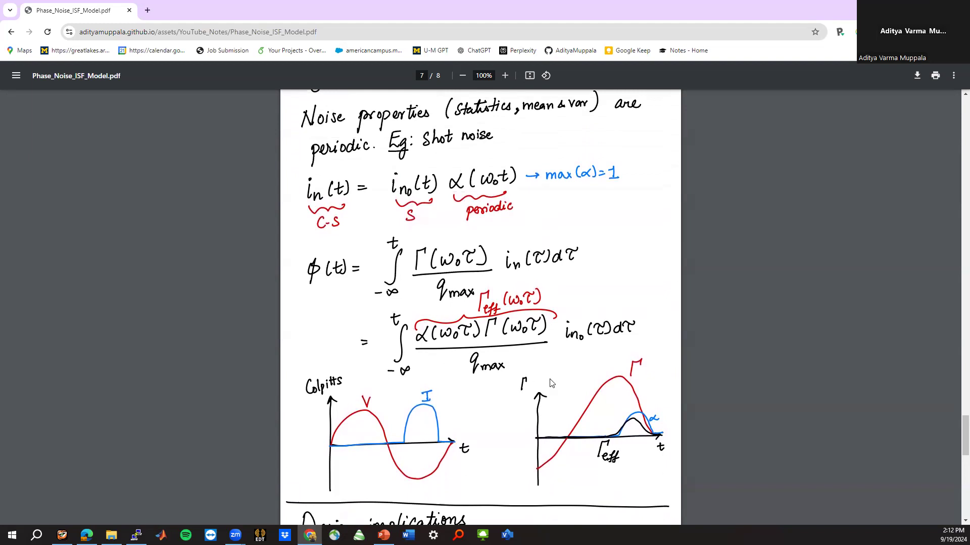
scroll(550, 383, "up", 1)
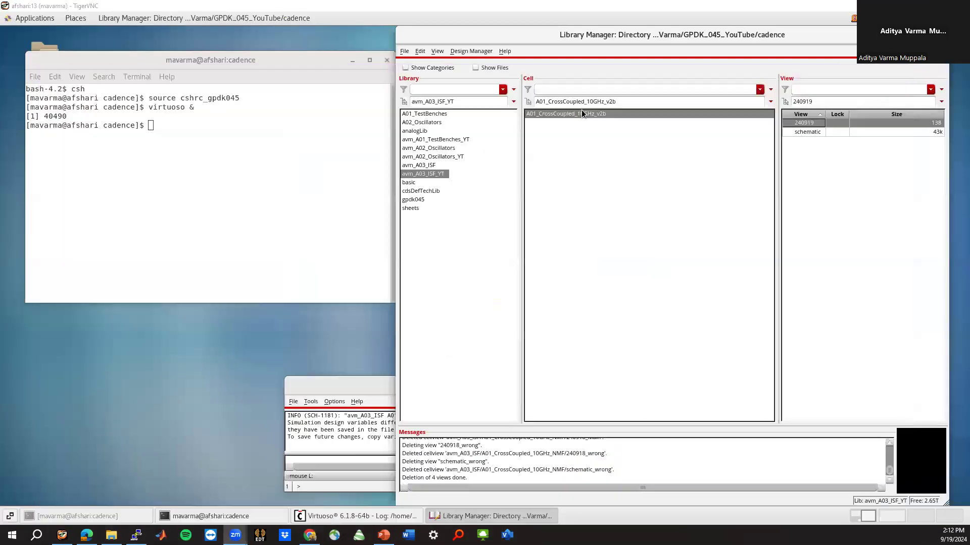
Step: Copy the A01_CrossCoupled_10GHz_v2b cell as A01_CrossCoupled_10GHz_NMF
right_click(582, 111)
left_click(601, 119)
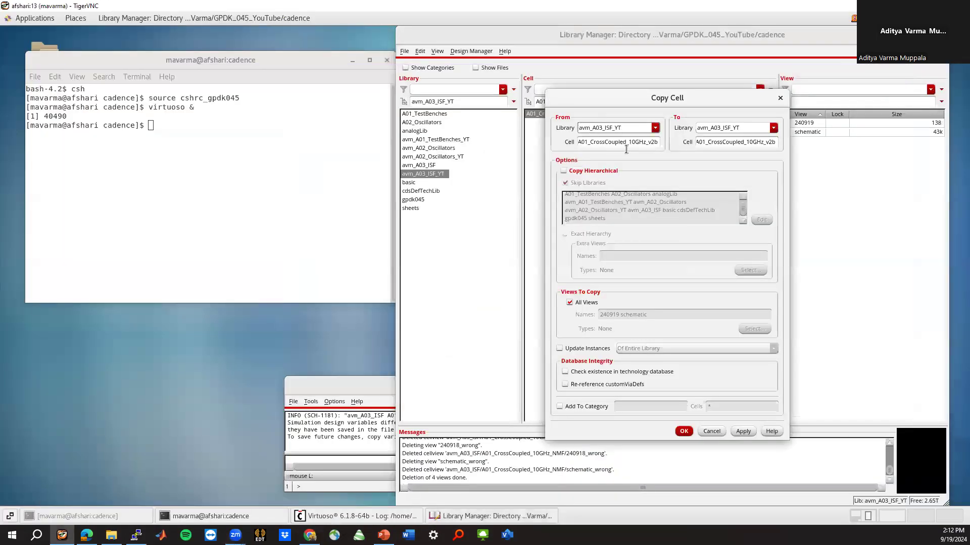
left_click_drag(765, 143, 789, 143)
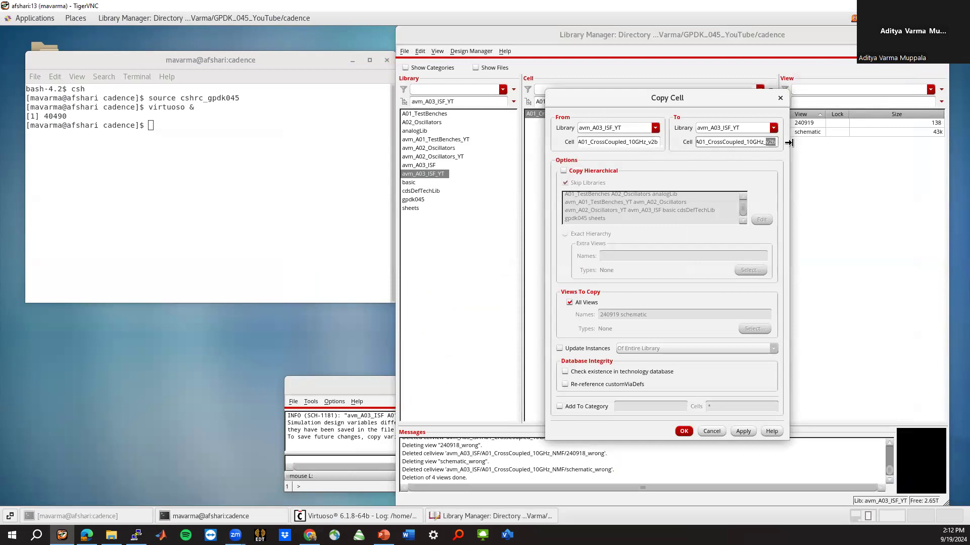
type("NMF")
left_click(684, 430)
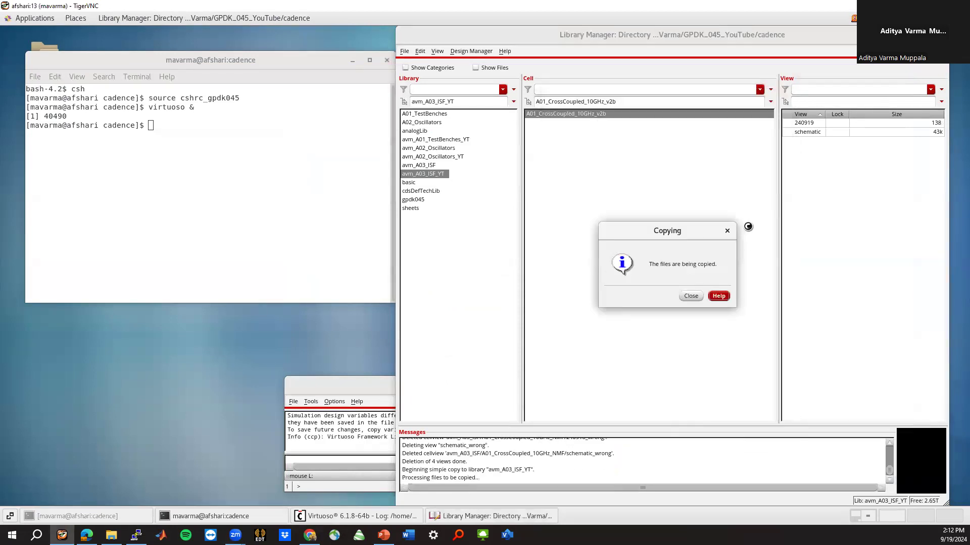
Step: Rename the NMF copy to A02_CrossCoupled_10GHz_NMF and select its 240919 view
left_click(673, 133)
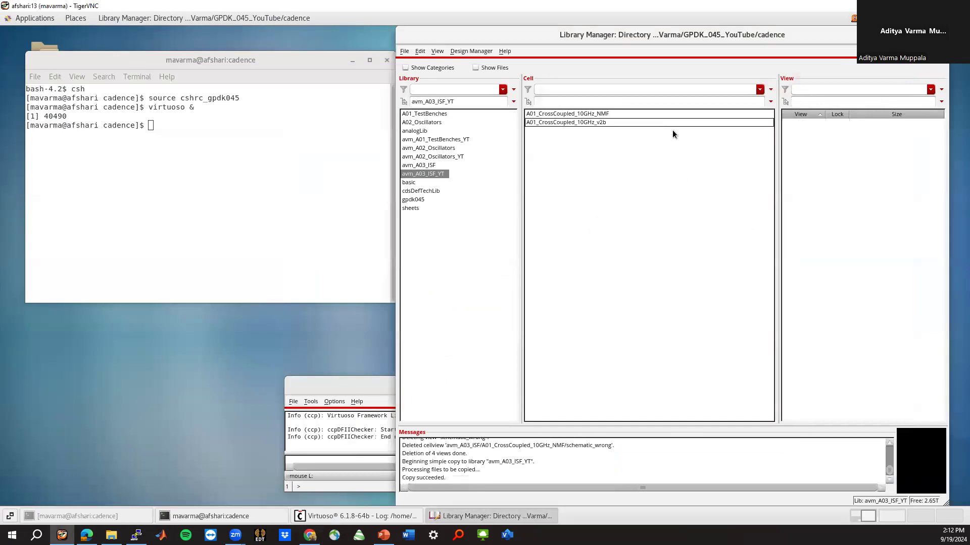
left_click(696, 122)
left_click(646, 114)
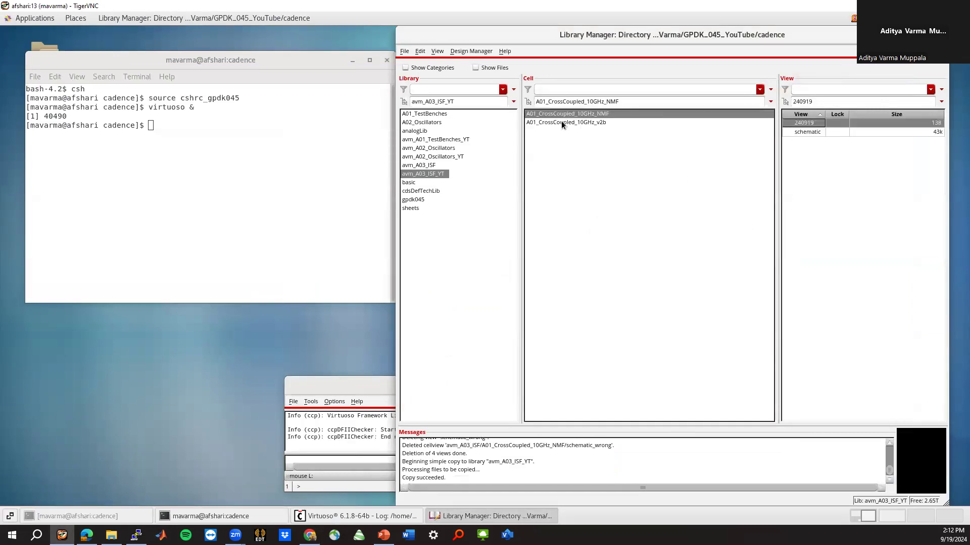
right_click(535, 113)
left_click(537, 152)
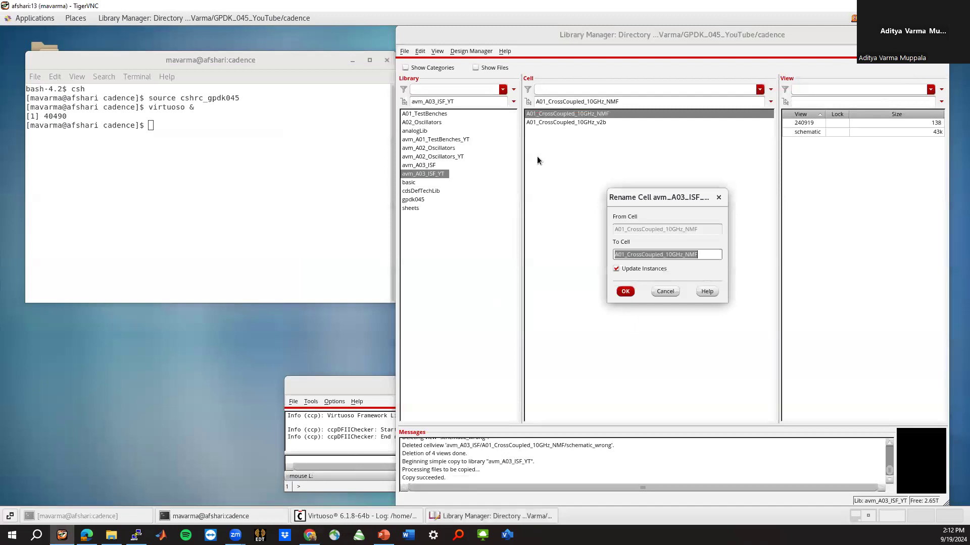
left_click(625, 255)
left_click(625, 292)
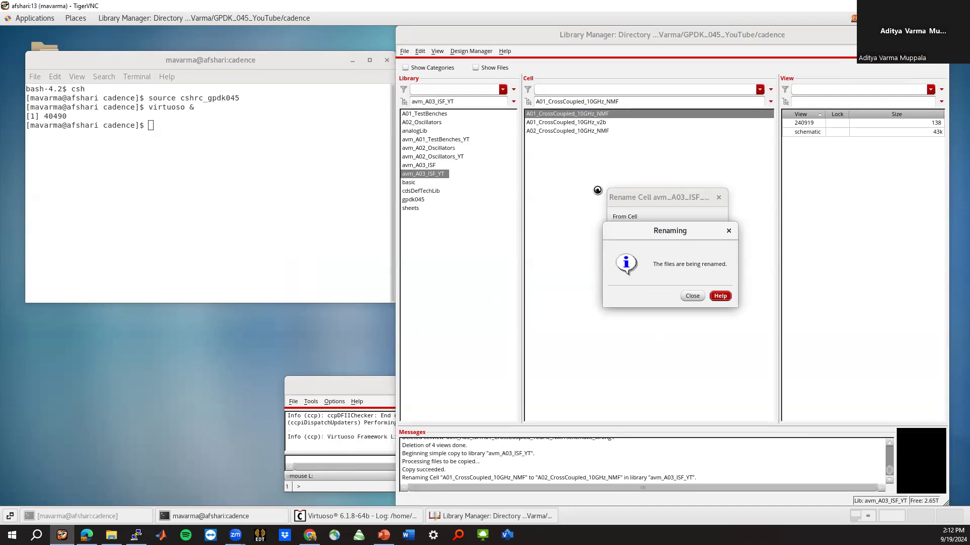
left_click(577, 122)
left_click(804, 122)
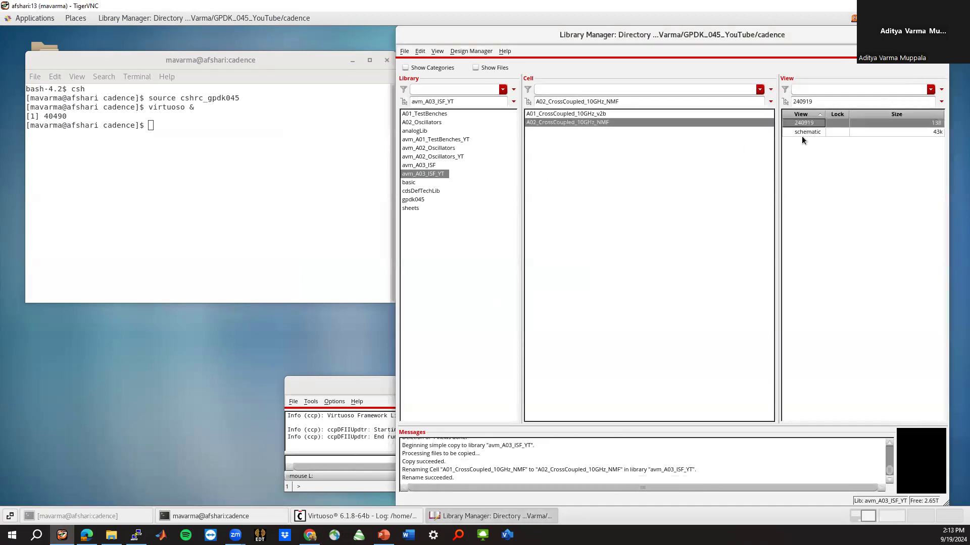
Step: Open the A02_CrossCoupled_10GHz_NMF schematic full screen, zoomed to fit the whole oscillator
double_click(806, 132)
double_click(359, 53)
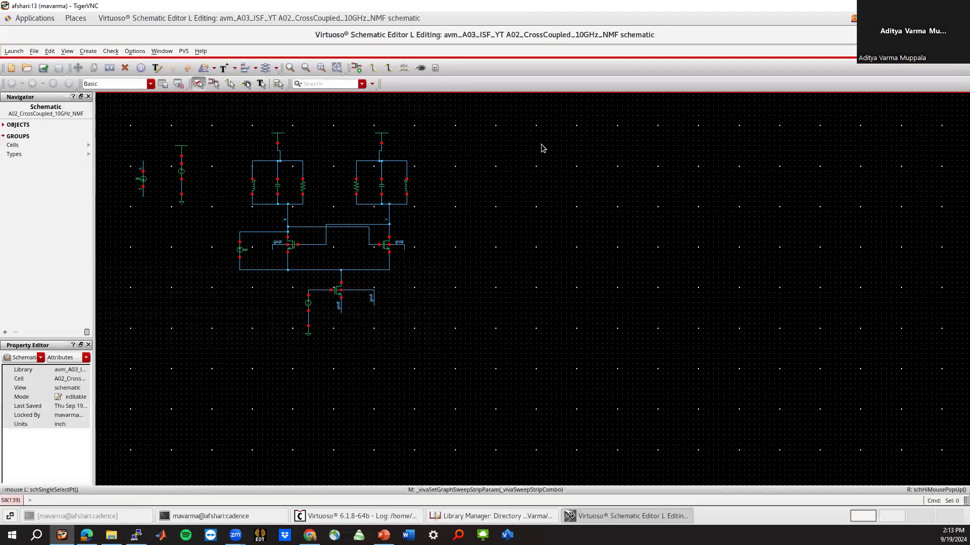
key("f")
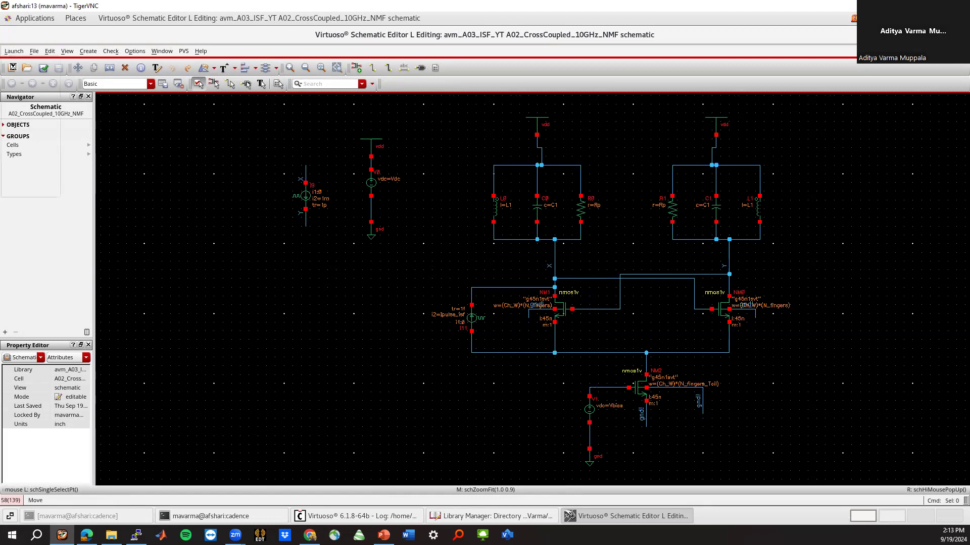
left_click(14, 51)
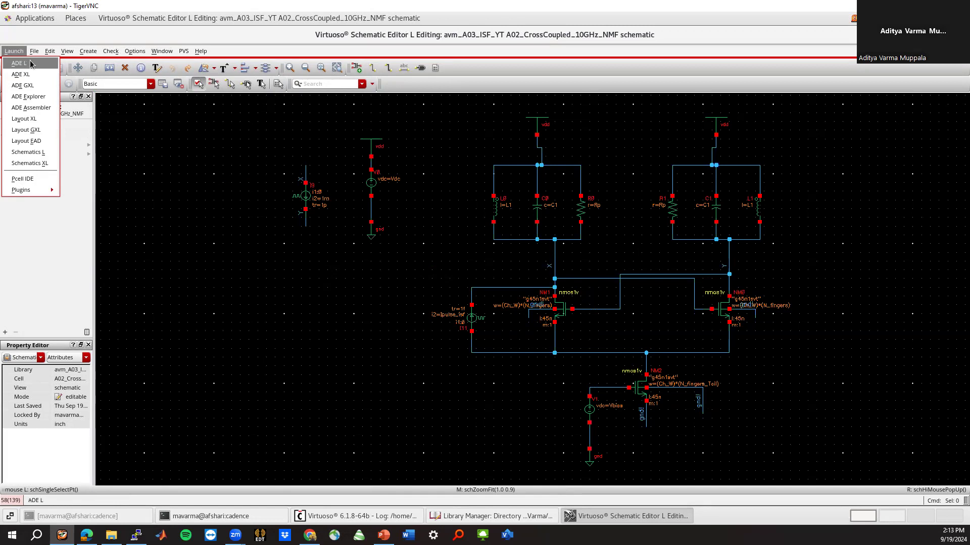
Step: Launch ADE L and load saved state 240919 from the cellview
left_click(20, 63)
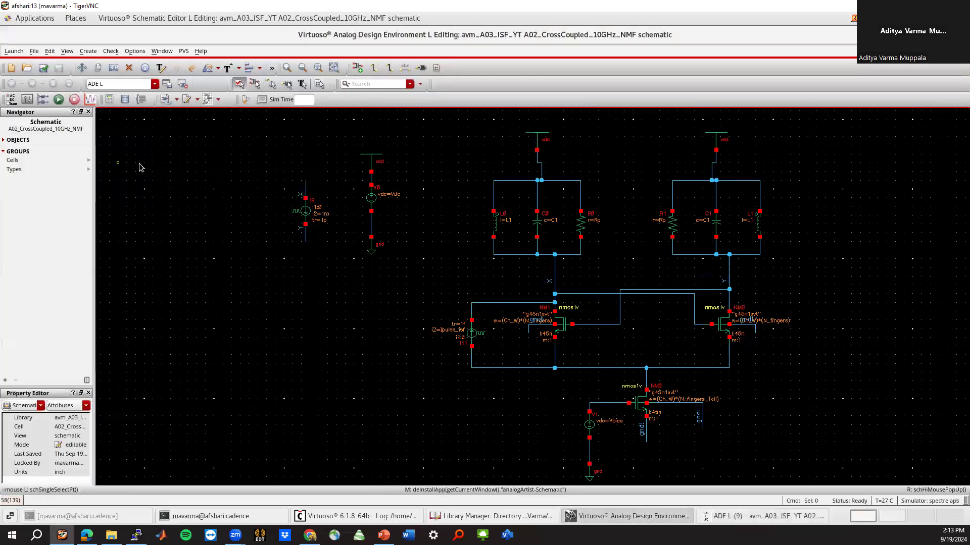
left_click(737, 516)
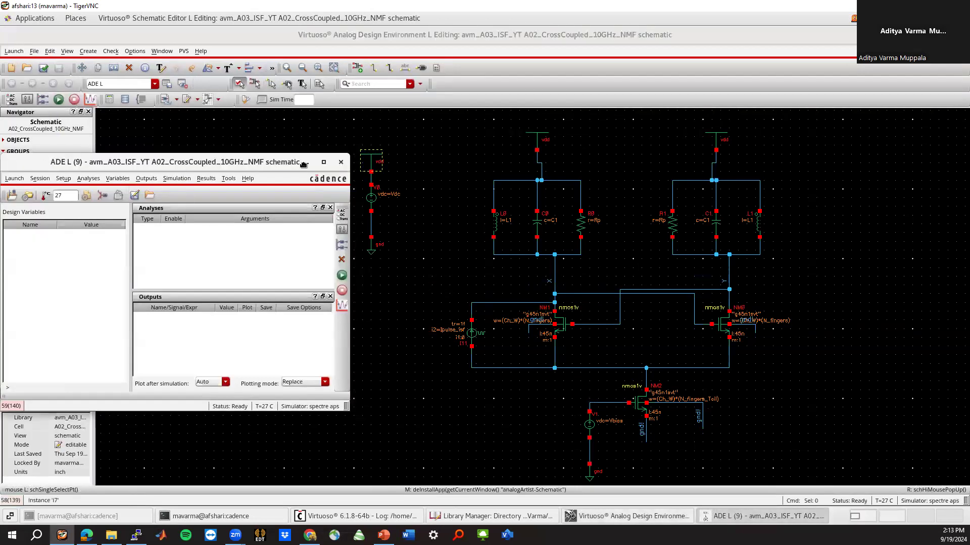
left_click_drag(303, 165, 818, 162)
left_click_drag(559, 159, 231, 145)
left_click(226, 164)
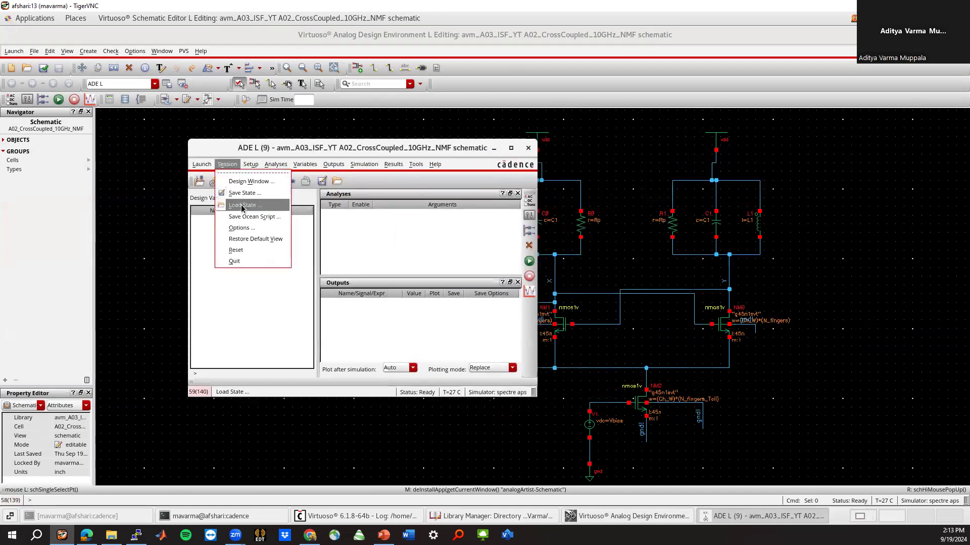
left_click(242, 205)
left_click(367, 100)
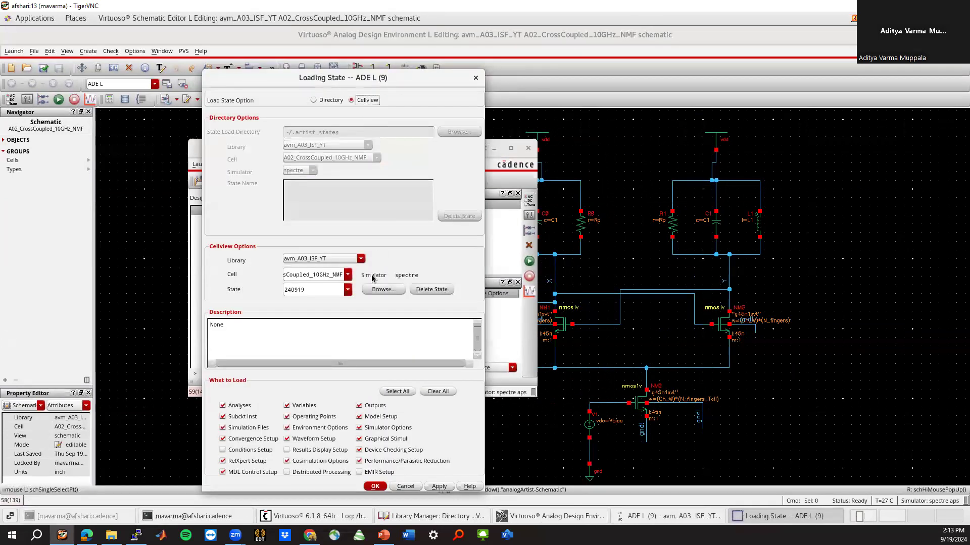
left_click(347, 290)
left_click(318, 303)
left_click(374, 487)
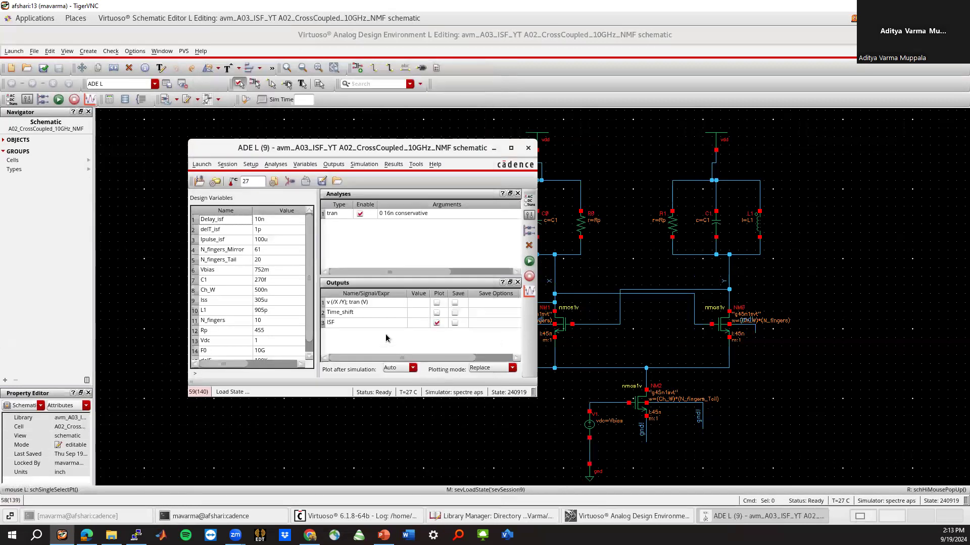
Step: Delete the three outputs, the tran analysis and the Delay_isf, delT_isf, Ipulse_isf variables
left_click(367, 303)
left_click(361, 326, "shift")
right_click(362, 327)
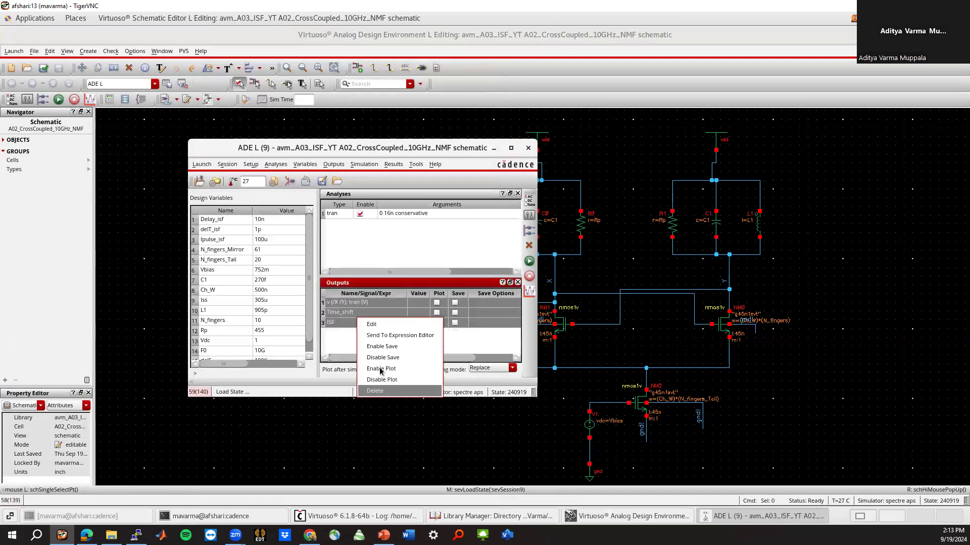
left_click(374, 391)
right_click(337, 216)
left_click(356, 255)
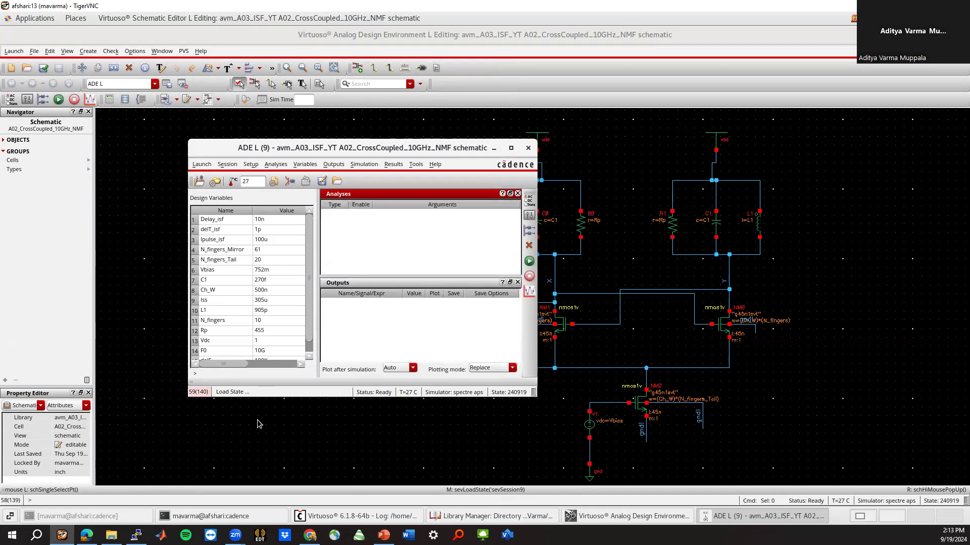
left_click_drag(274, 398, 266, 449)
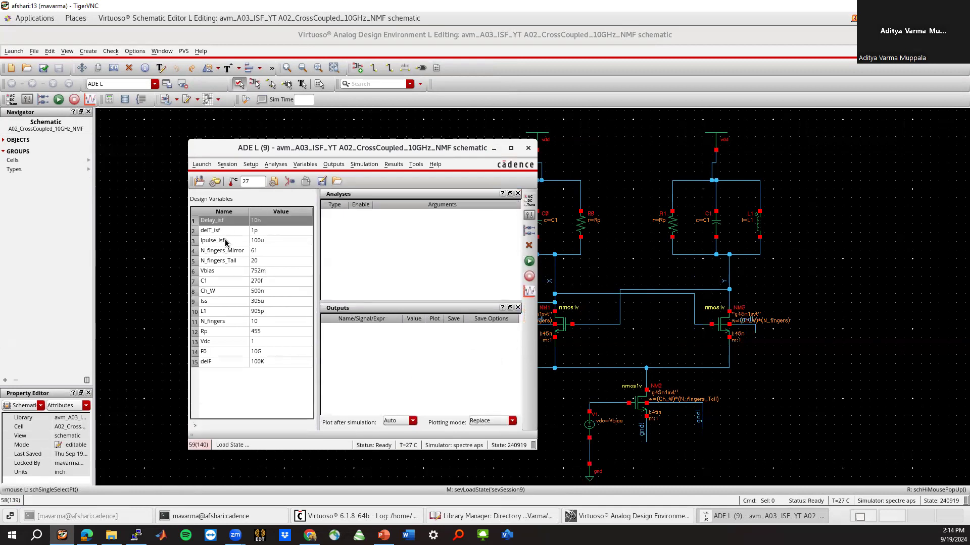
left_click(226, 243, "shift")
right_click(218, 220)
left_click(237, 234)
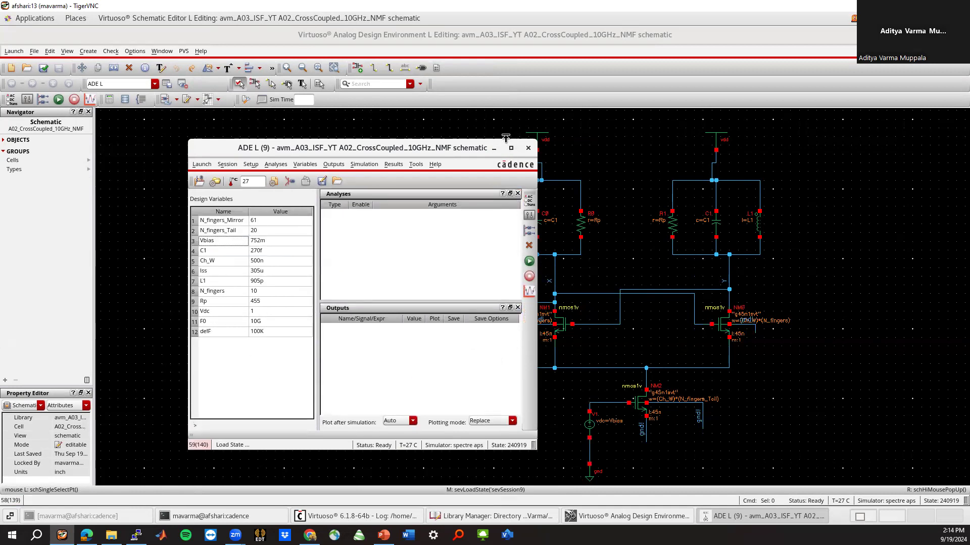
left_click(494, 148)
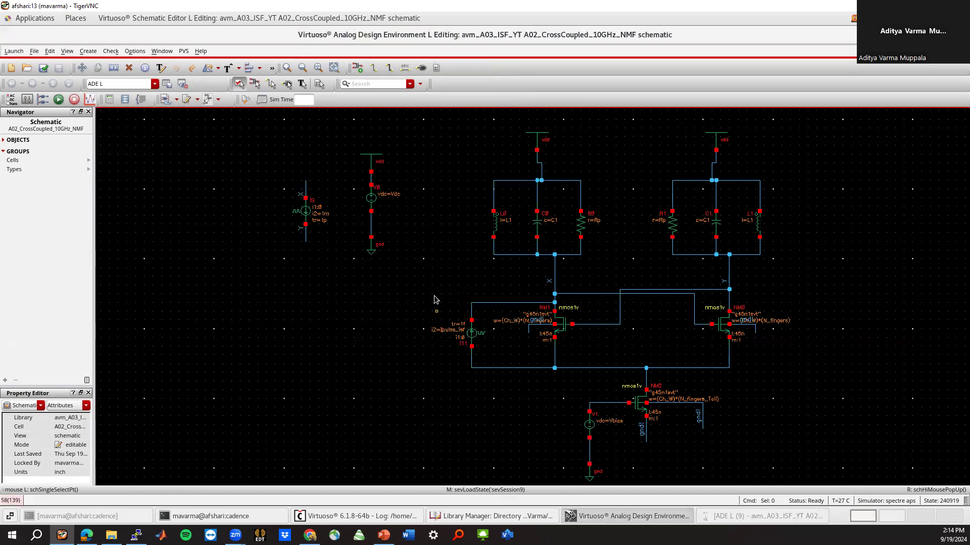
Step: Delete the pulse current source and the two wires left of NM1
left_click(471, 334)
key("Delete")
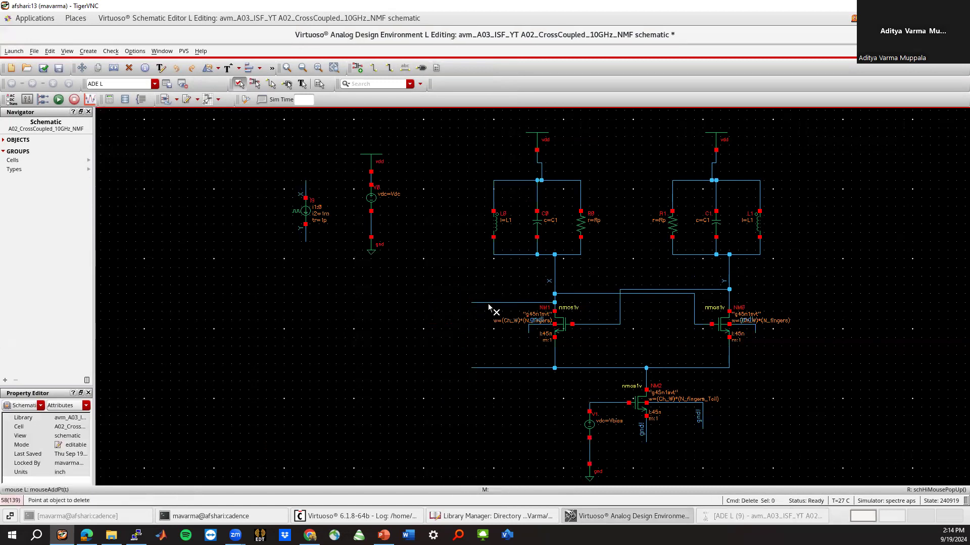
left_click(488, 303)
left_click(491, 368)
key("Escape")
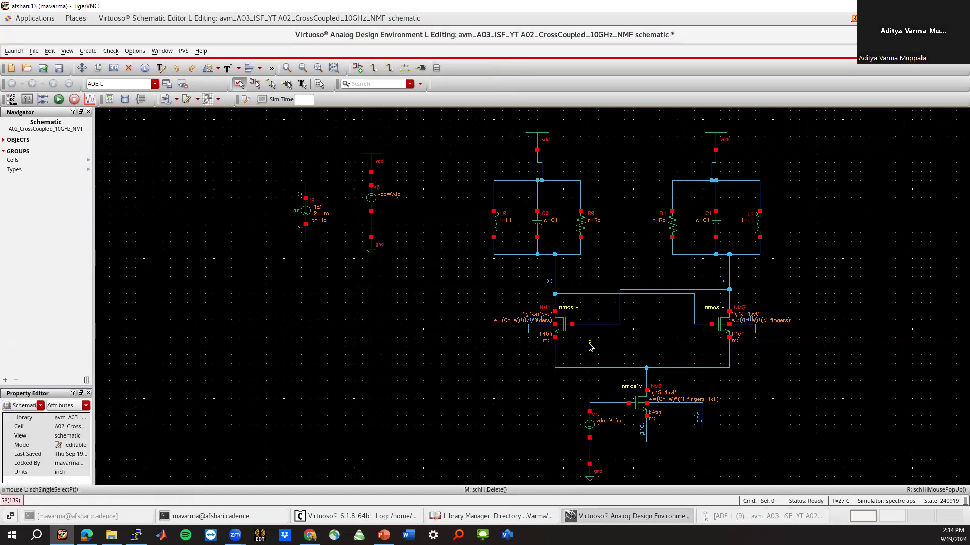
Step: Copy transistor NM1 to the left as NM3
left_click_drag(529, 299, 587, 350)
left_click(587, 350)
key("c")
left_click(567, 342)
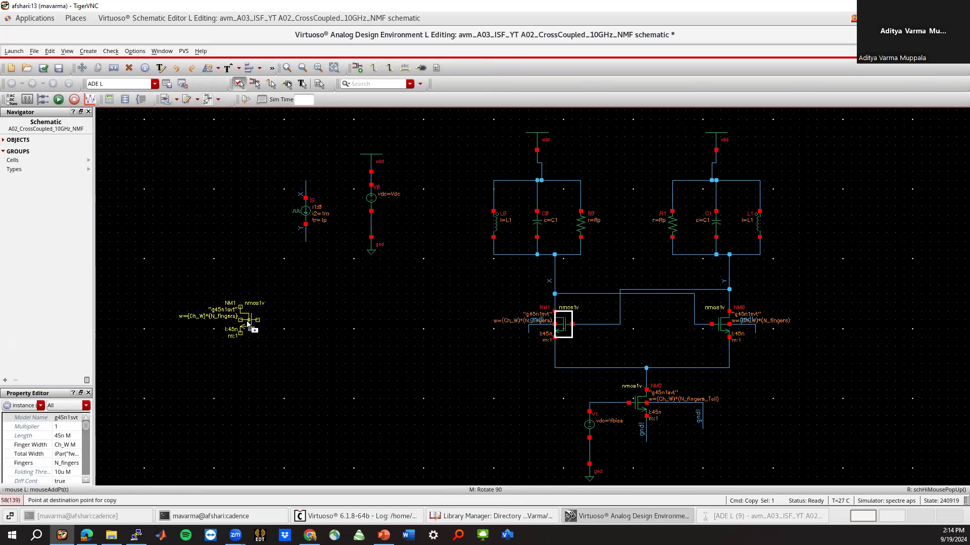
left_click(241, 323)
Step: Draw wire stubs on NM3's top, bottom and side pins
key("w")
left_click(241, 321)
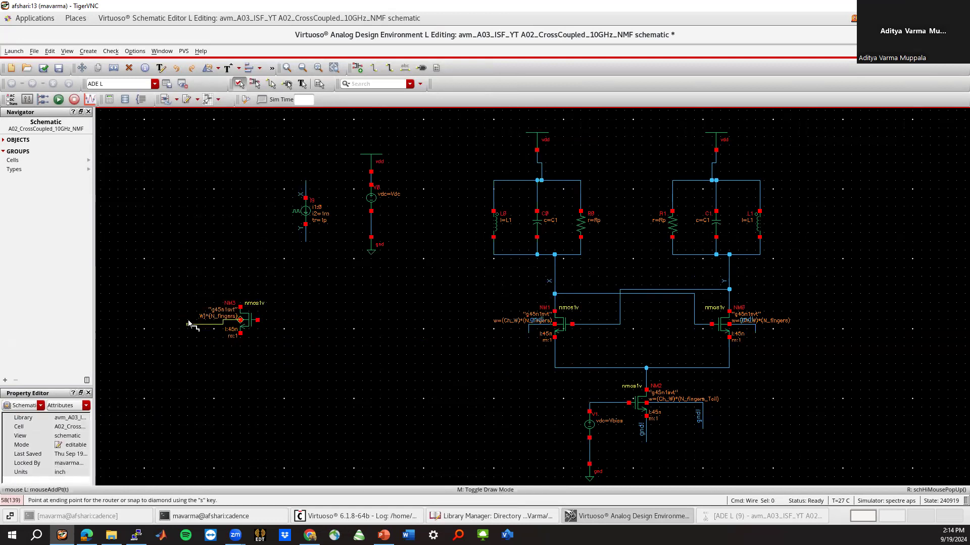
key("Escape")
left_click(240, 333)
left_click(239, 377)
left_click(241, 306)
left_click(240, 278)
left_click(258, 320)
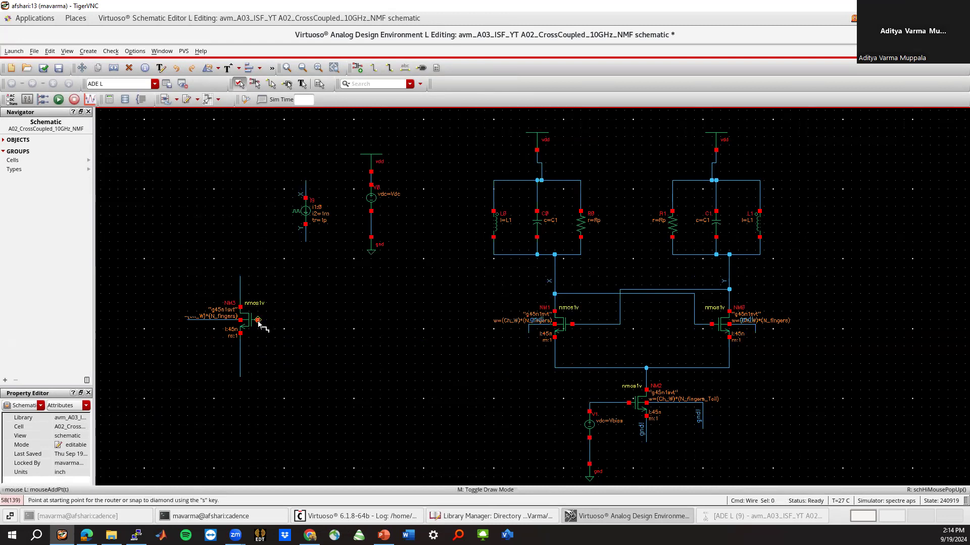
left_click(315, 320)
key("Escape")
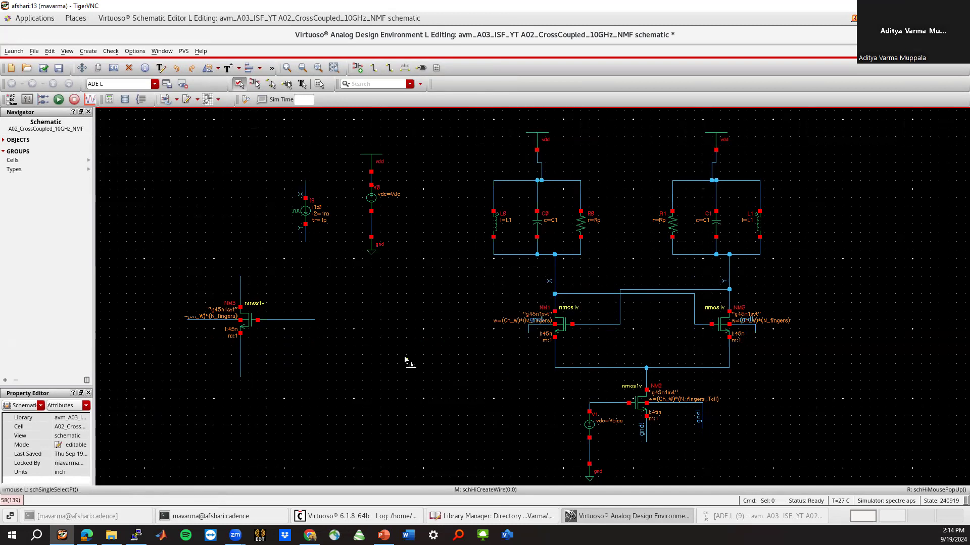
Step: Label NM1's source wire M1_s and NM3's wires M1c_d, M1c_g and M1c_s
type("l")
type("M1_s")
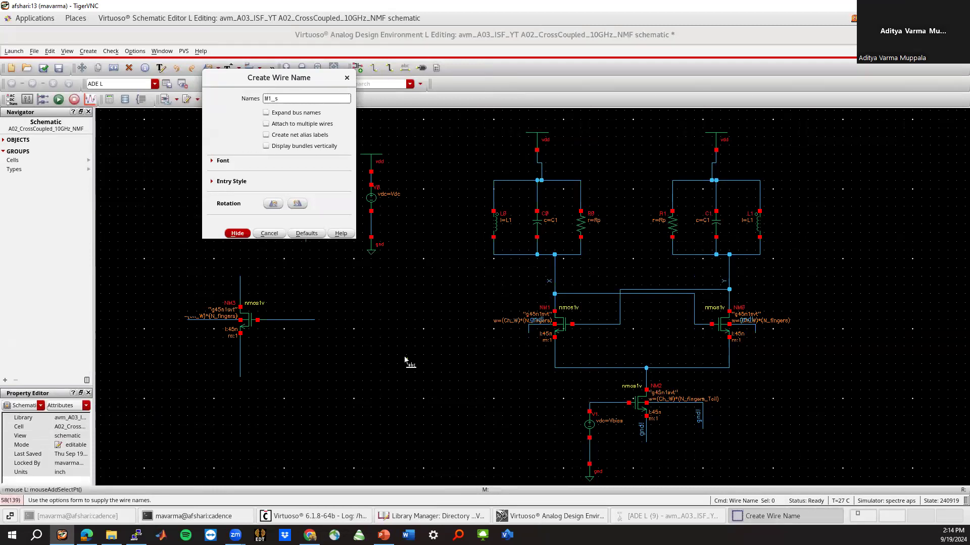
type(" M1c_d M1c_g M1c_s")
key("Return")
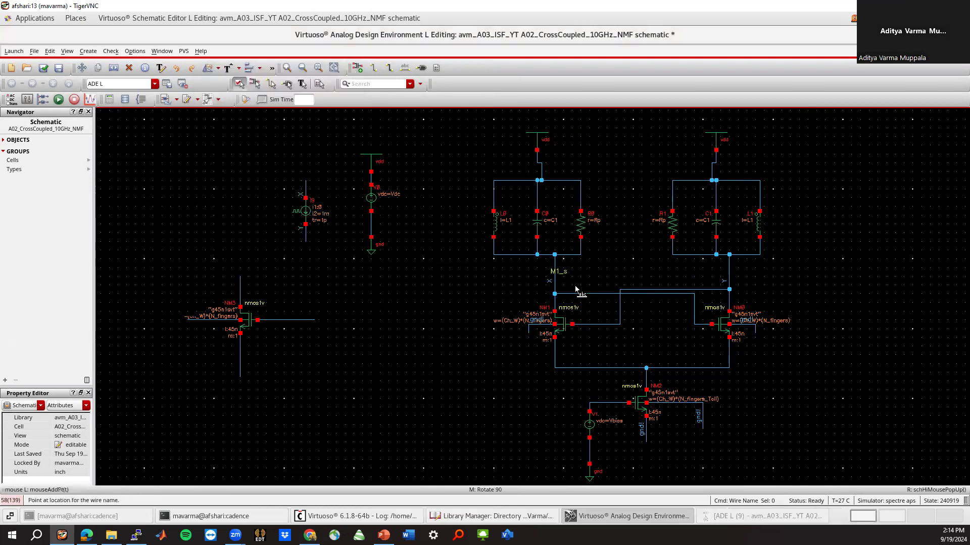
left_click(593, 323)
left_click(554, 356)
left_click(241, 281)
left_click(300, 322)
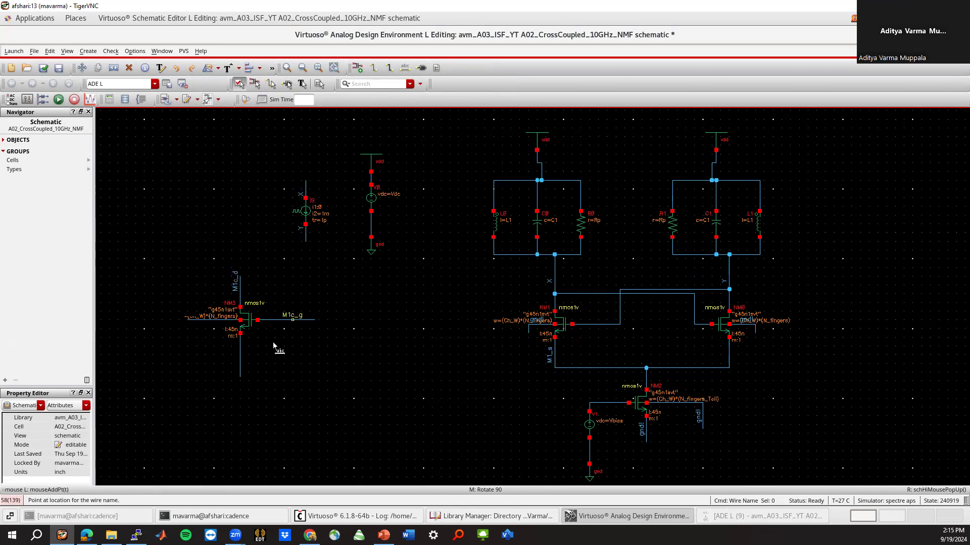
left_click(240, 365)
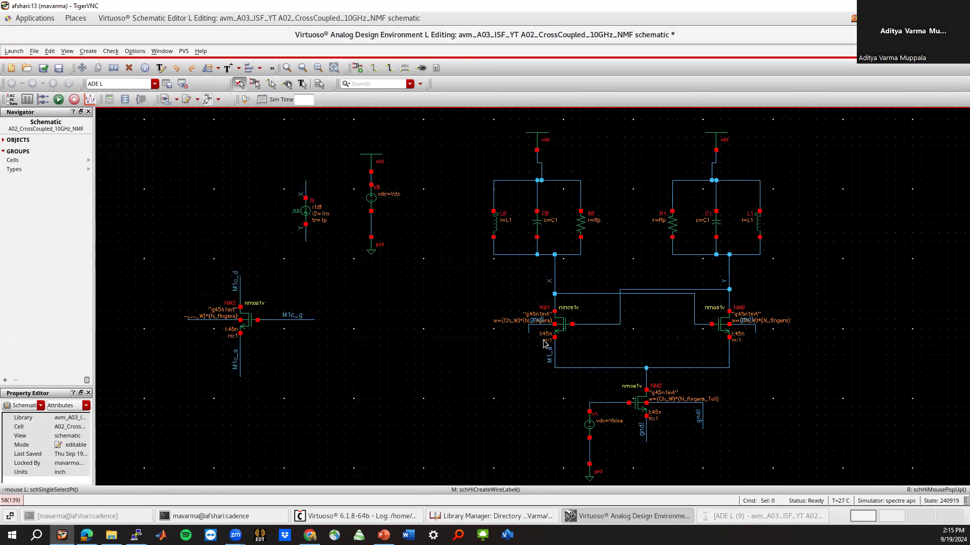
Step: Tie NM3's remaining wire to gnd! with a net label
key("l")
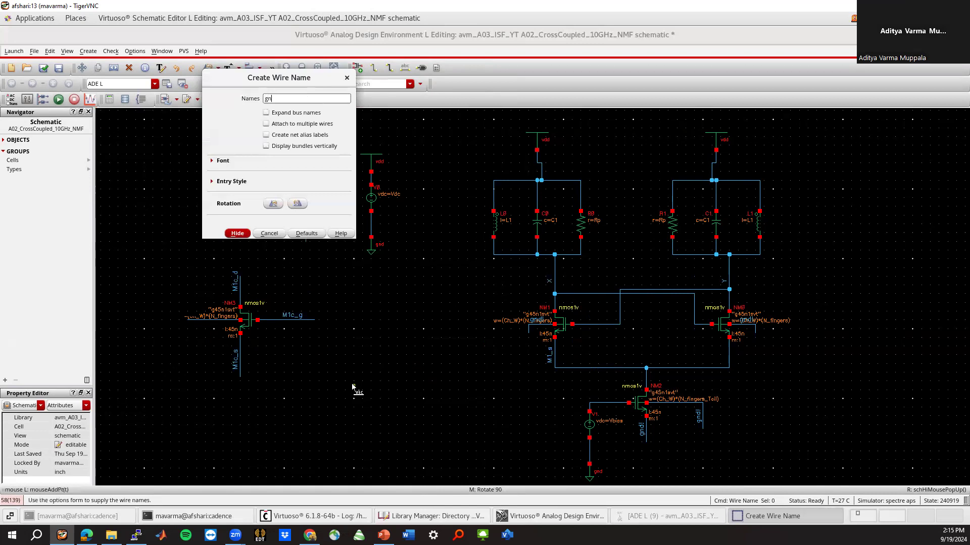
left_click(241, 233)
left_click(201, 321)
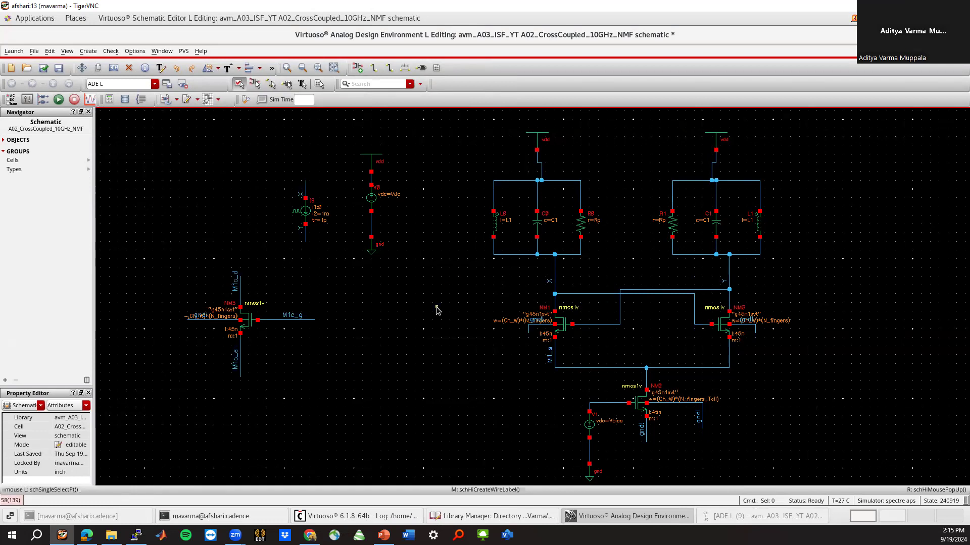
Step: Place an analogLib vcvs source as E0 on the schematic
type("iprobe")
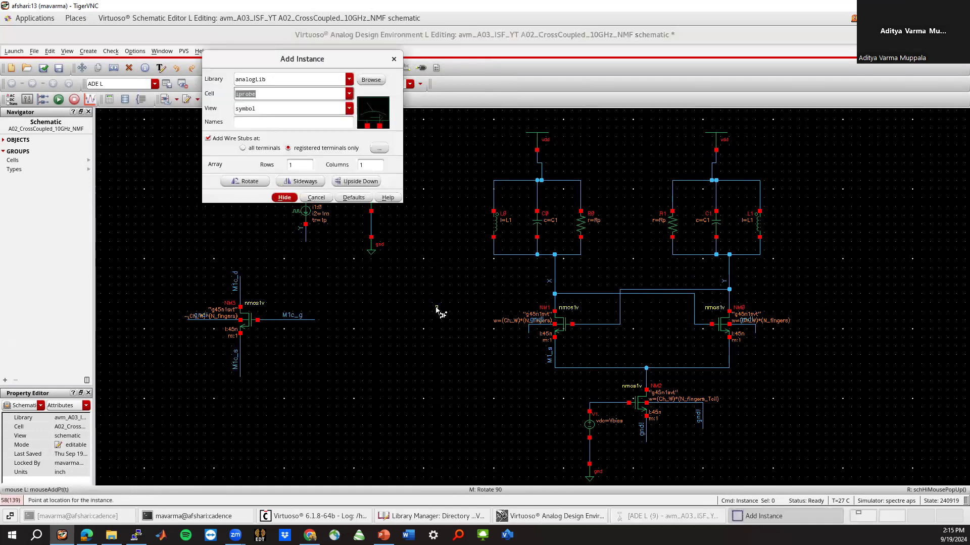
type("vcvs")
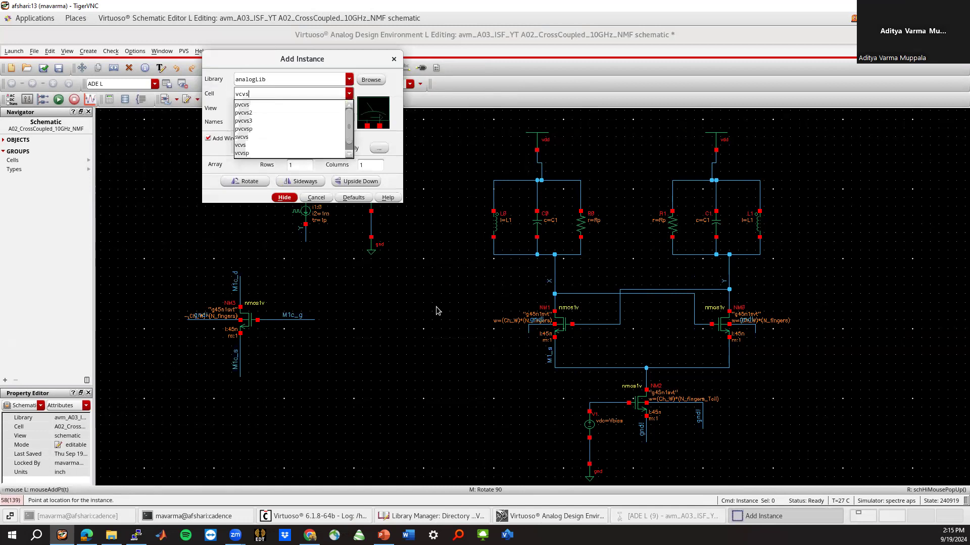
key("Return")
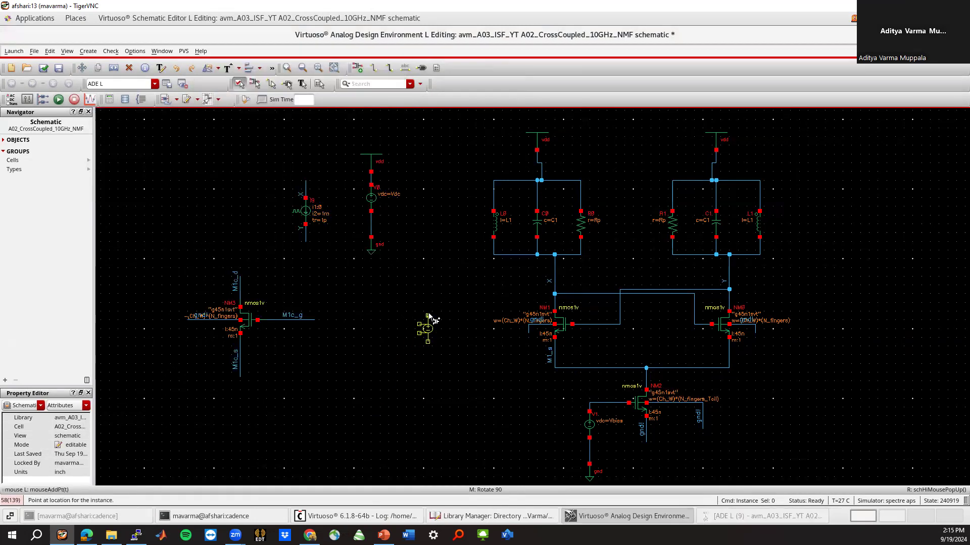
left_click(429, 317)
key("Escape")
Step: Draw wire stubs on E0's two input pins and its top and bottom pins
key("w")
left_click(419, 324)
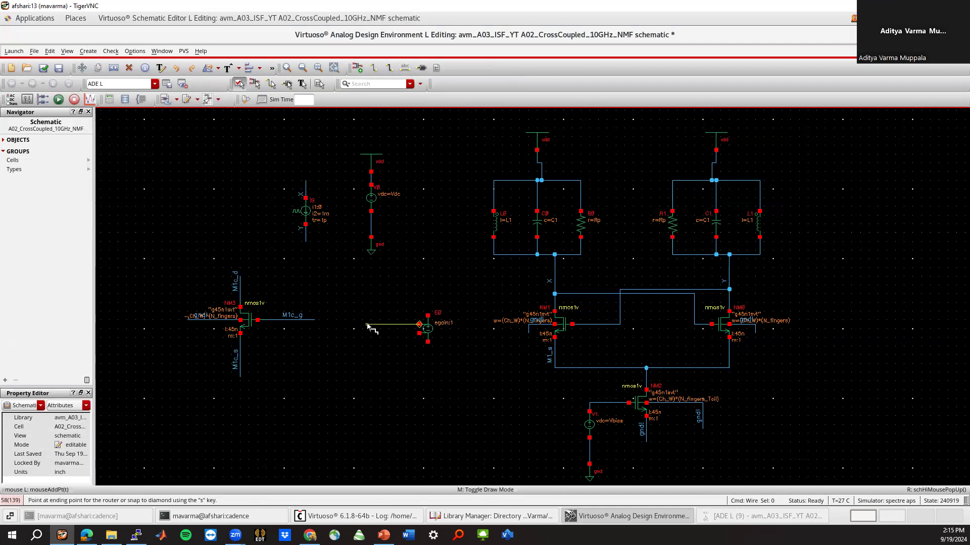
left_click(367, 324)
left_click(419, 333)
left_click(368, 332)
left_click(428, 316)
left_click(428, 274)
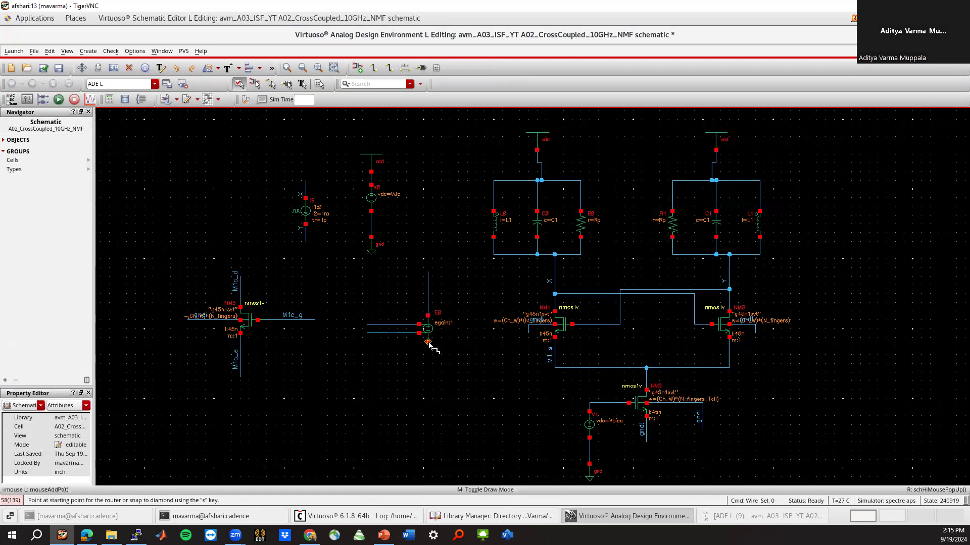
left_click(428, 342)
double_click(427, 380)
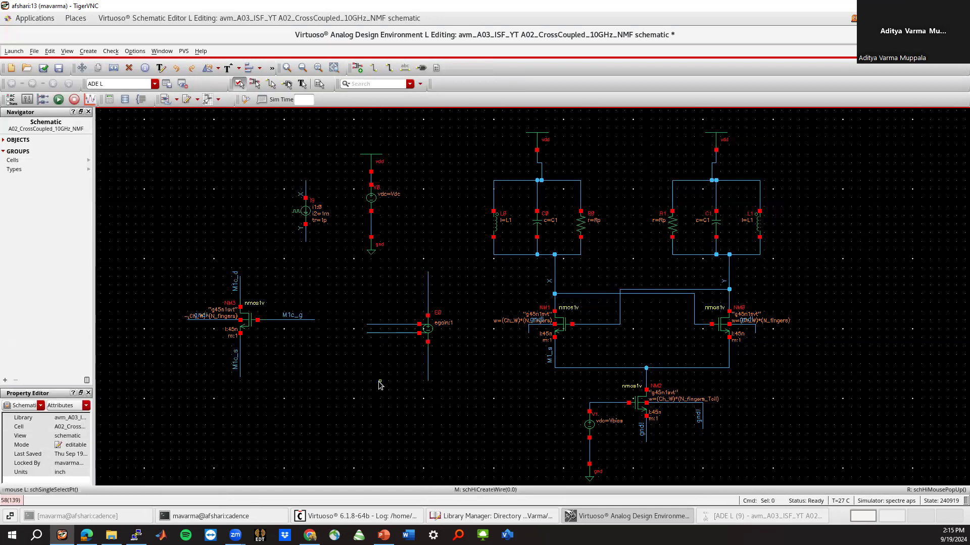
key("l")
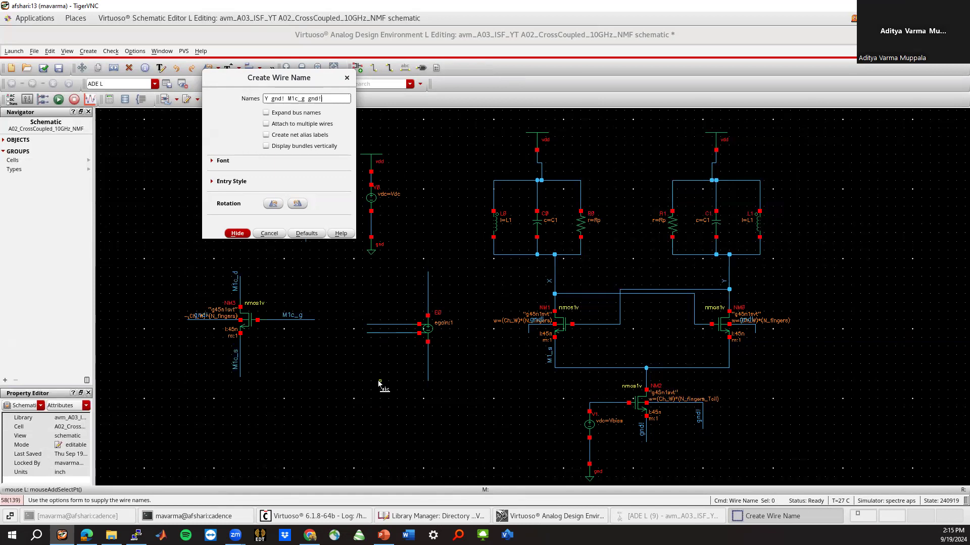
Step: Label E0's wires Y and gnd! on the inputs, M1c_g and gnd! on the outputs
key("Return")
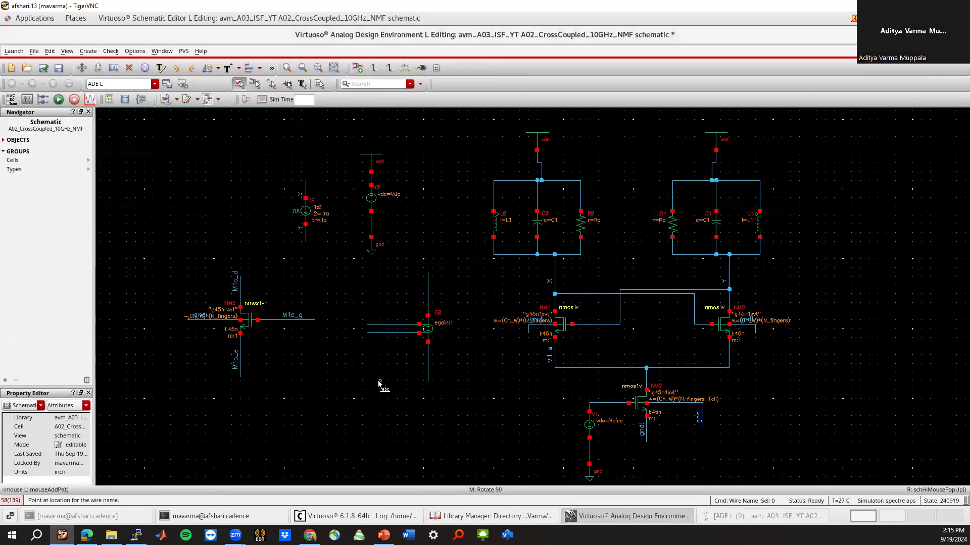
left_click(380, 325)
left_click(379, 333)
left_click(427, 365)
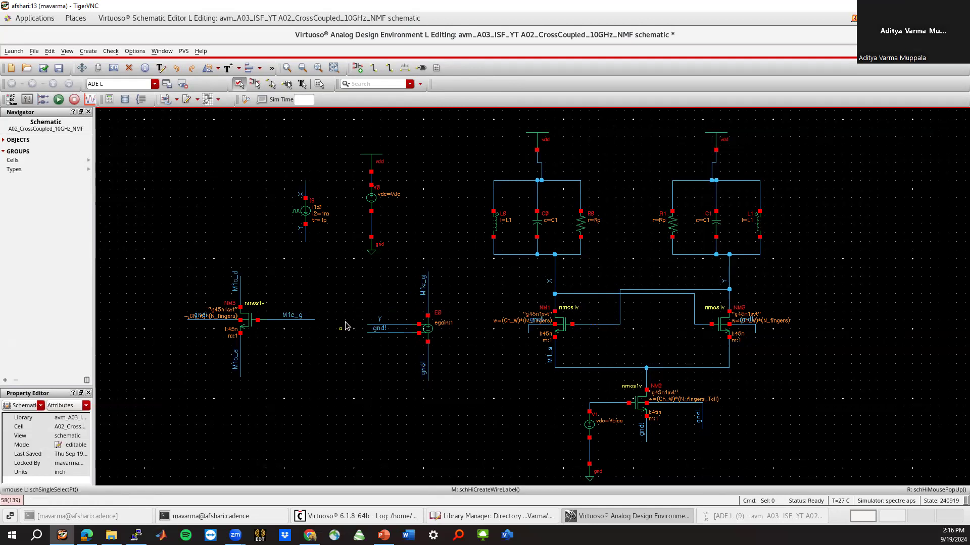
Step: Copy E0 with its labelled wires as E1 lower down
middle_click_drag(346, 325, 374, 298)
left_click_drag(389, 232, 470, 352)
key("c")
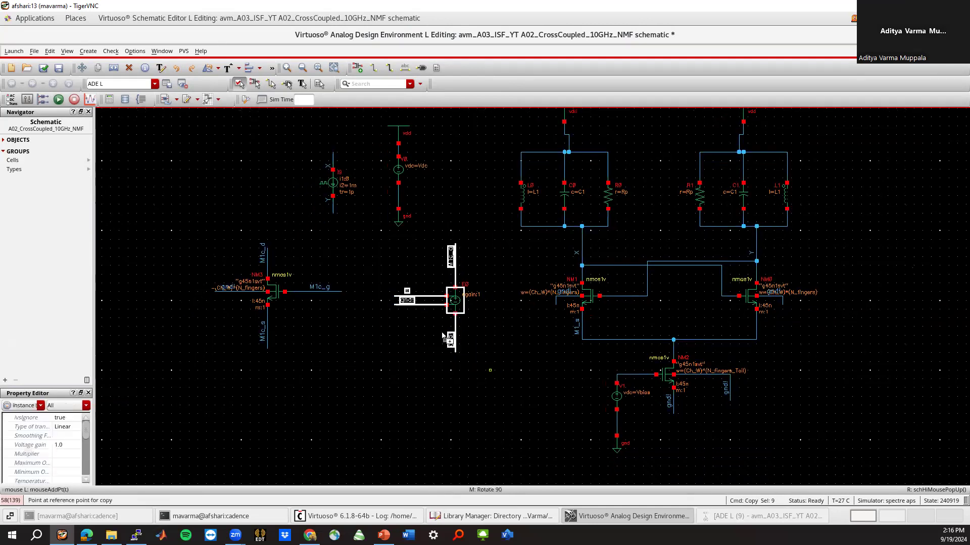
left_click(439, 302)
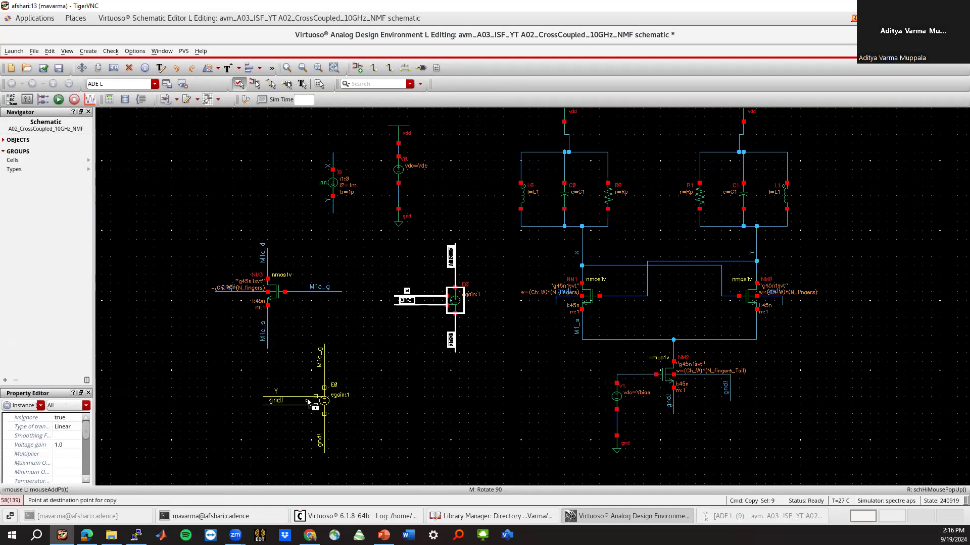
left_click(308, 403)
left_click_drag(237, 345, 402, 458)
left_click(340, 419)
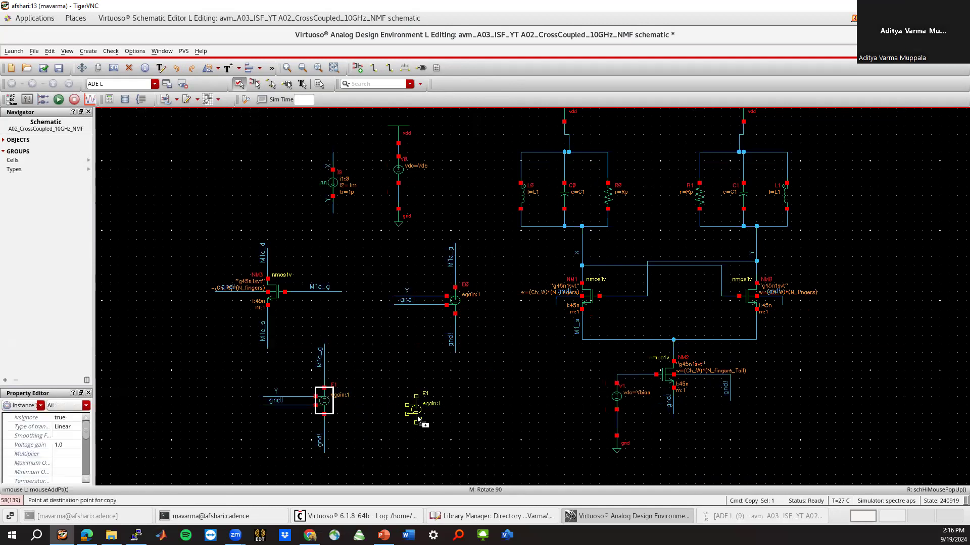
left_click(420, 410)
Step: Make a second copy of E0 as E2
left_click_drag(382, 235, 499, 314)
key("c")
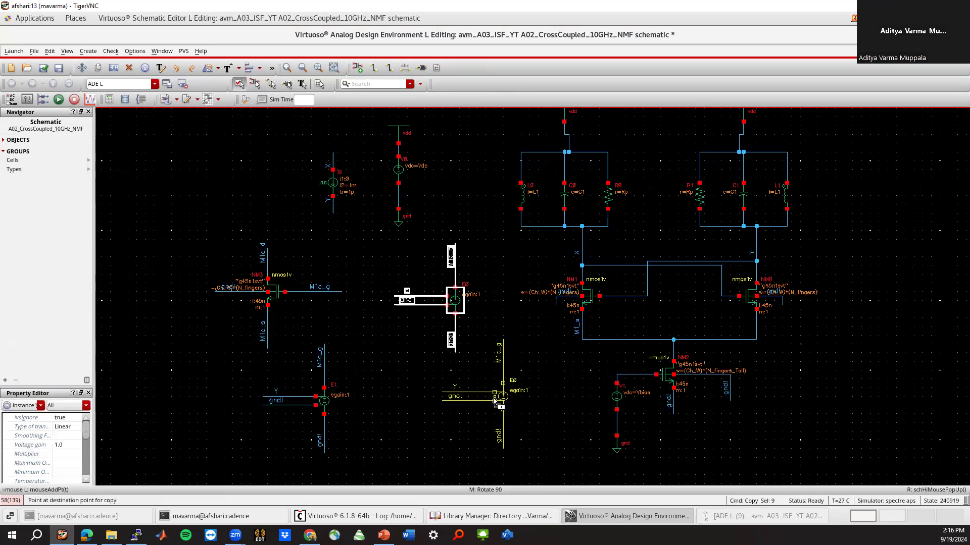
left_click(498, 398)
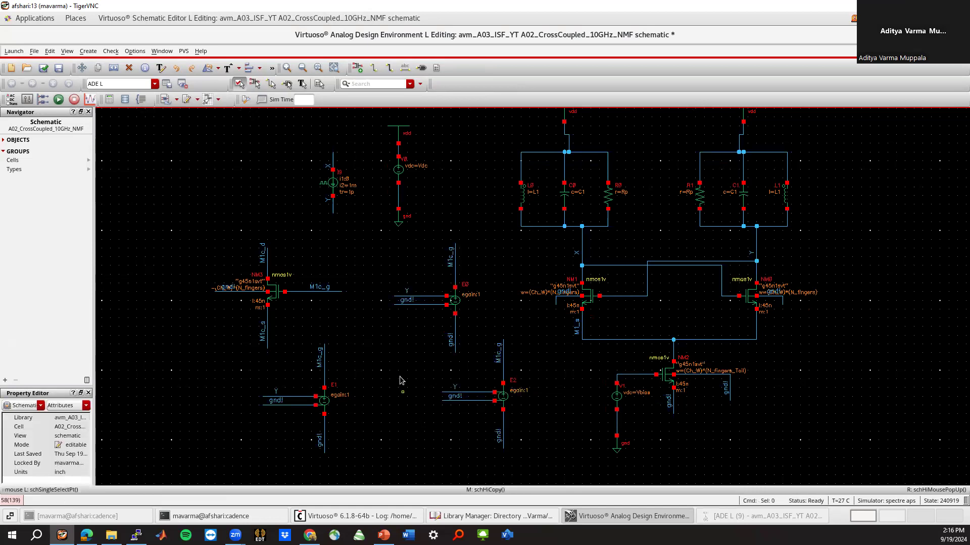
Step: Move E1 further down and to the right
scroll(406, 316, "down", 2)
left_click_drag(250, 273, 437, 438)
left_click_drag(349, 343, 476, 443)
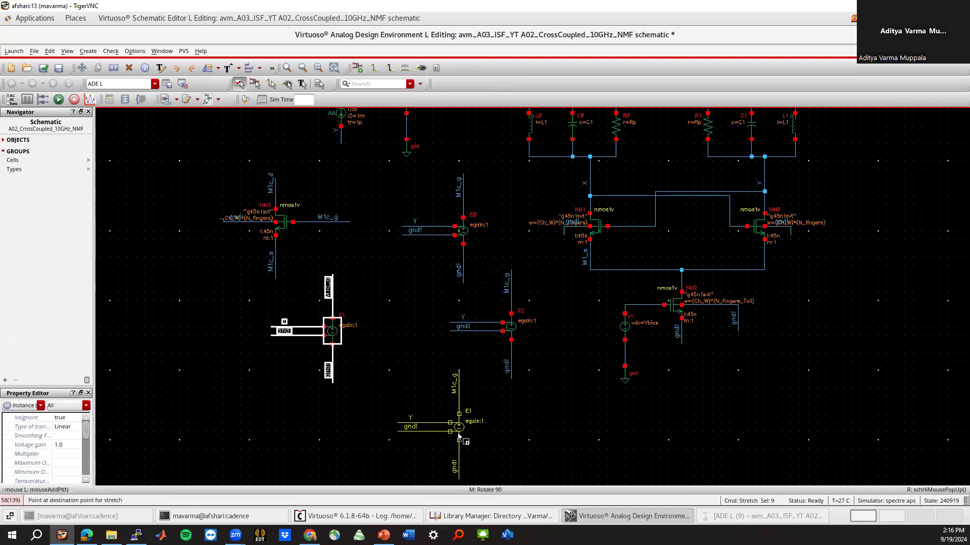
left_click(472, 438)
key("Escape")
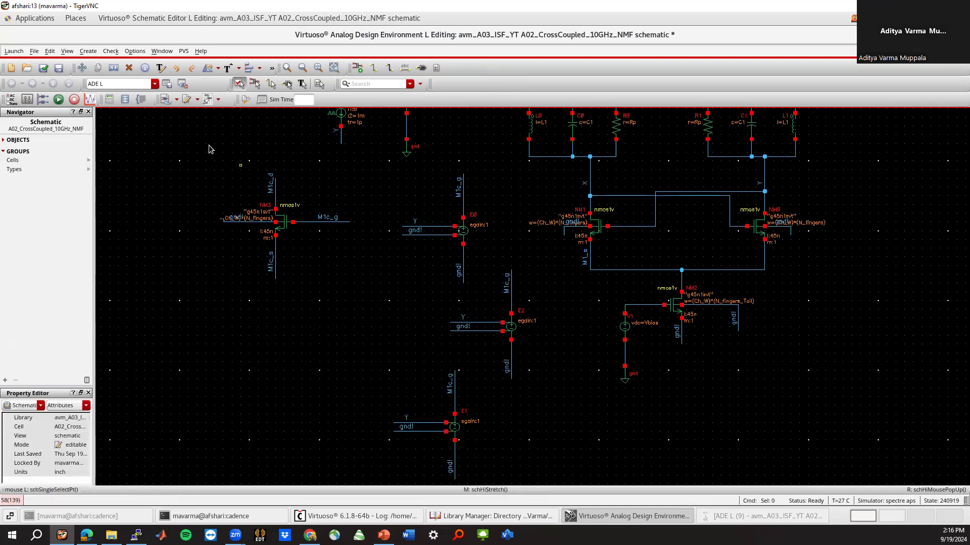
Step: Stretch NM3 and its wires down and to the right
left_click_drag(202, 151, 374, 297)
key("s")
left_click(302, 244)
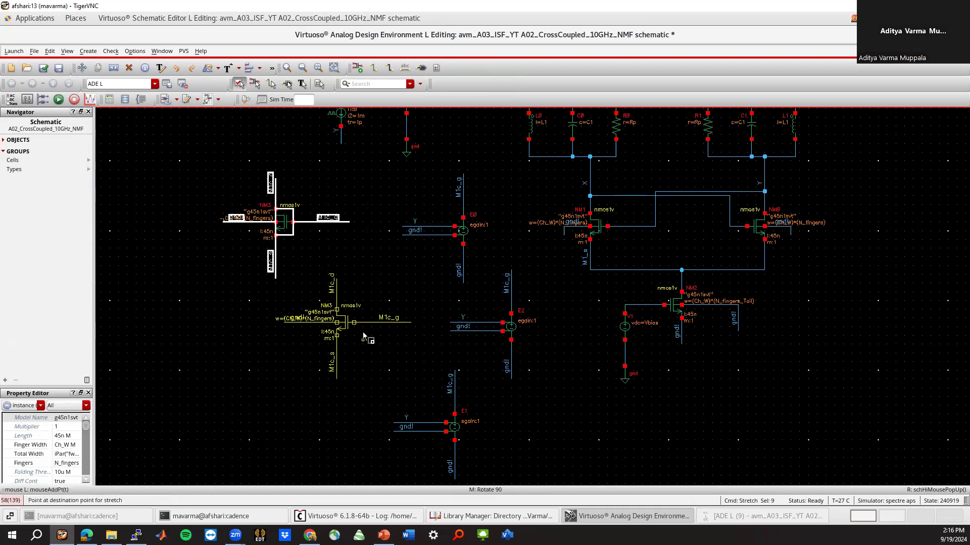
left_click(362, 331)
key("Escape")
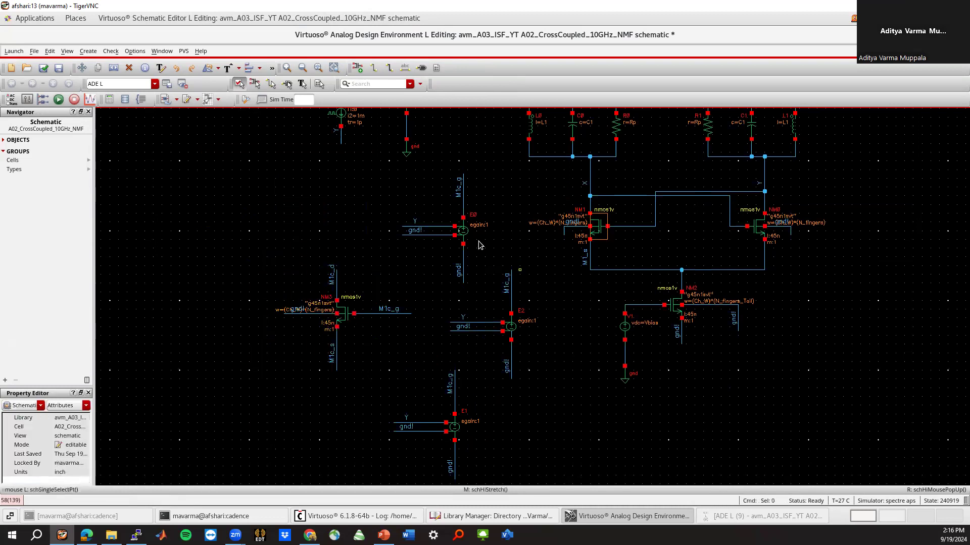
Step: Rename E0's labels from M1c_g to M1c_d and from Y to X
left_click(461, 187)
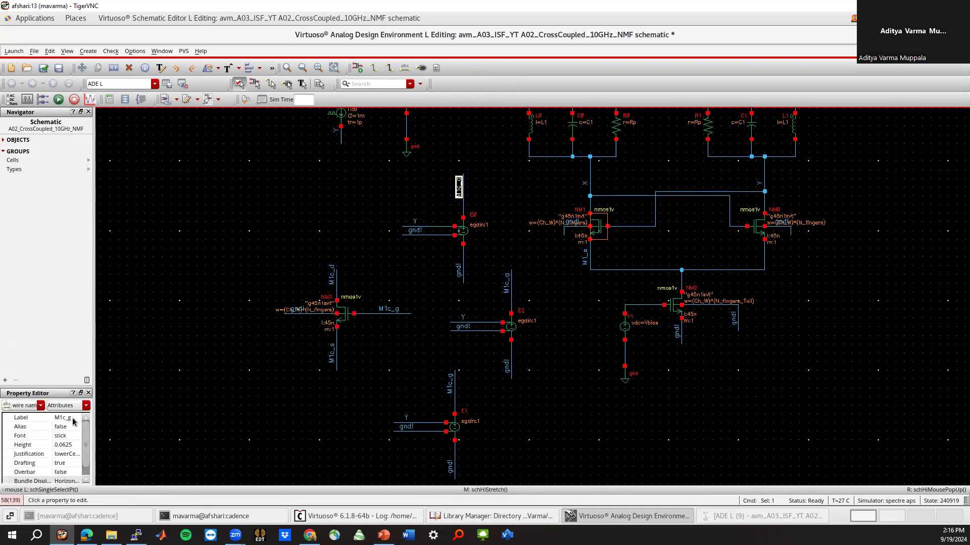
left_click(71, 418)
key("BackSpace")
type("d")
key("Return")
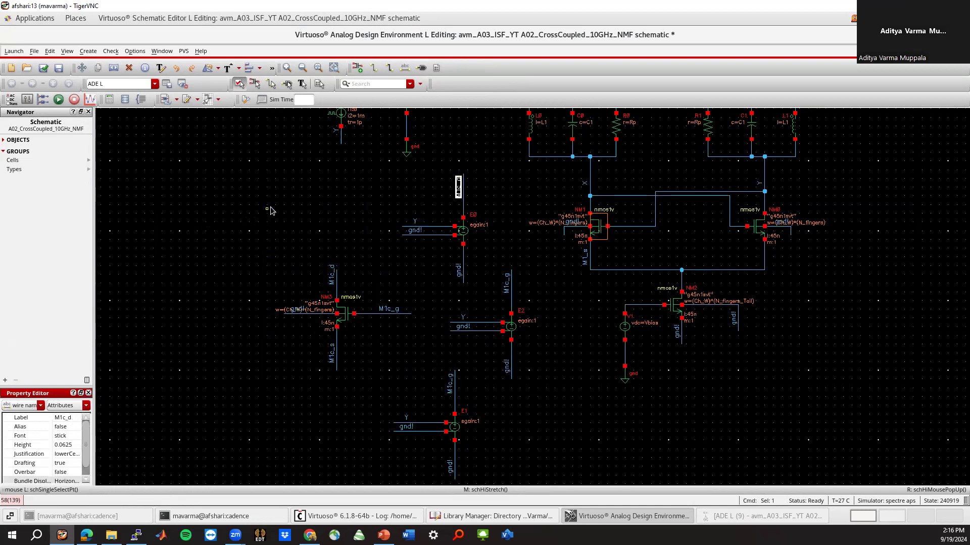
left_click(413, 223)
left_click(61, 418)
type("M")
key("Return")
left_click(354, 424)
Step: Rename E1's labels from Y to M1_s and from M1c_g to M1c_s
left_click(410, 428)
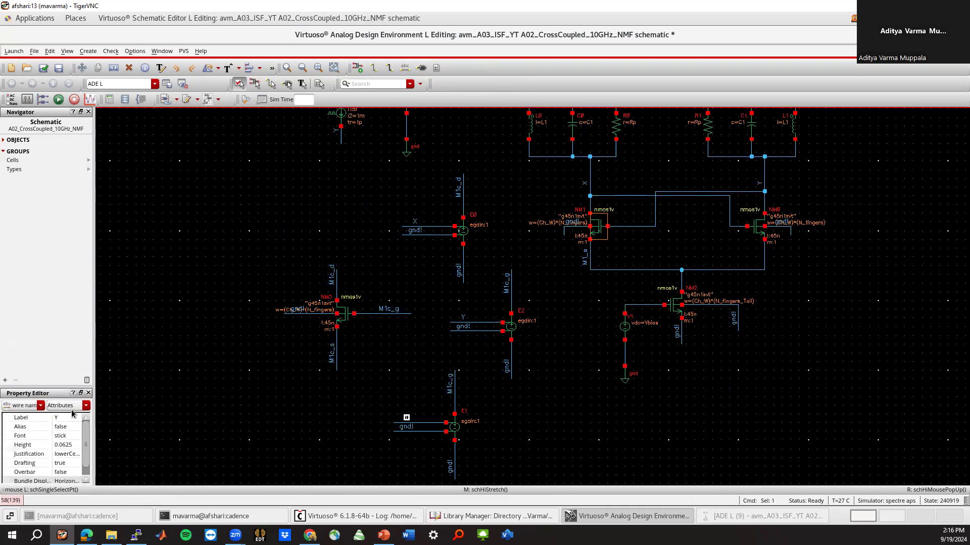
left_click(71, 418)
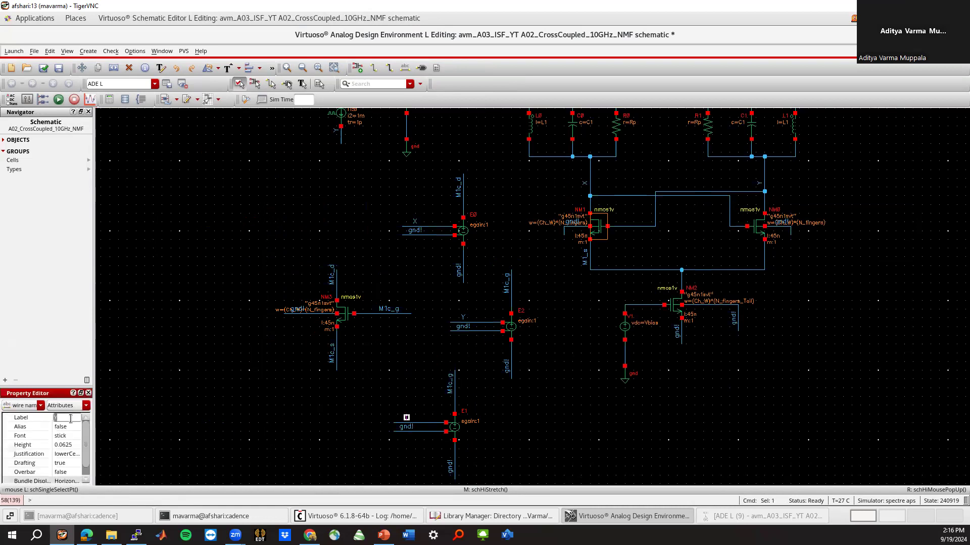
type("M1_s")
key("Return")
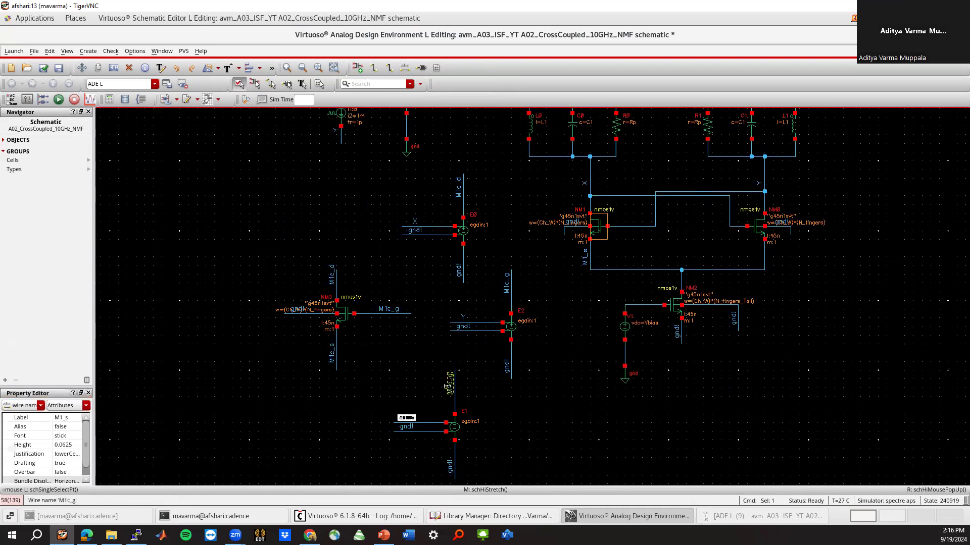
left_click(446, 388)
left_click(73, 418)
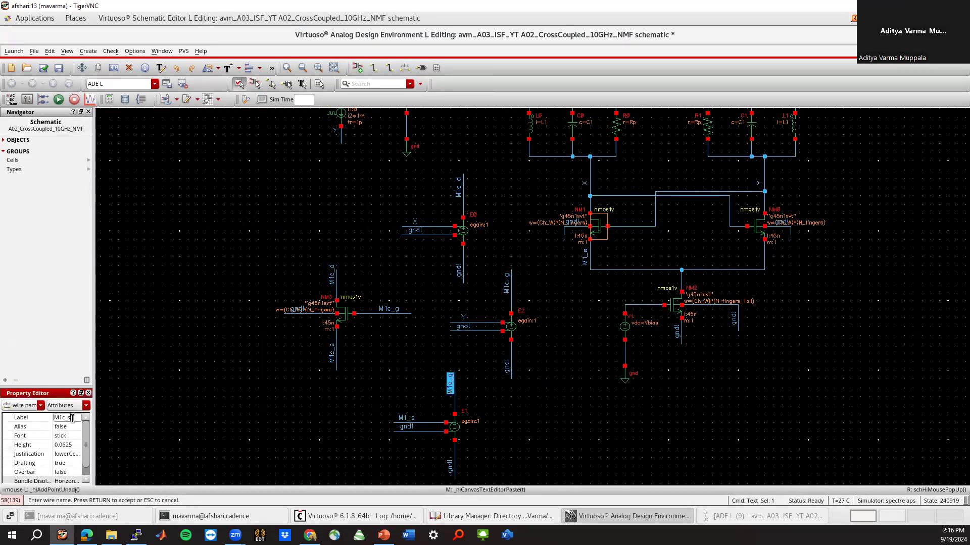
type("s")
key("Return")
left_click(393, 269)
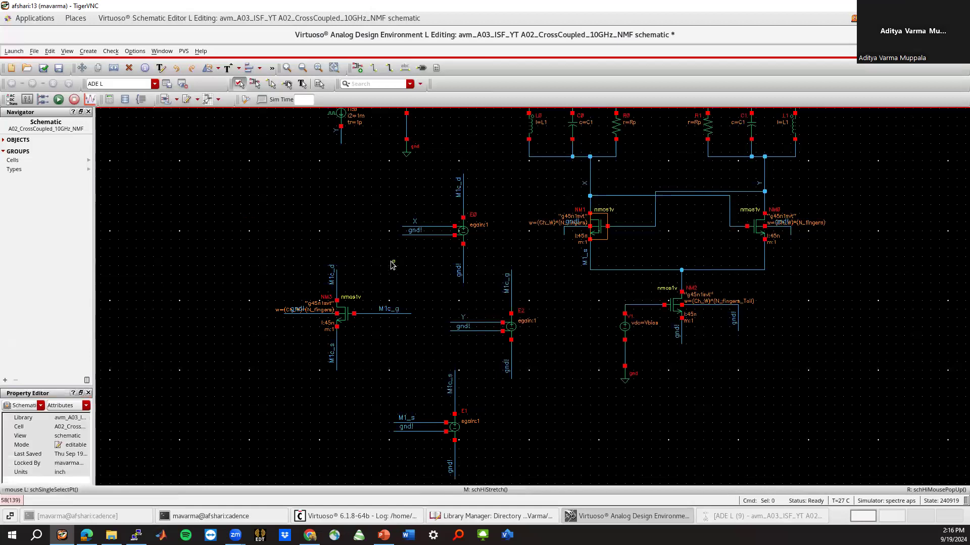
Step: Lengthen NM3's gate wire M1c_g and place a vdc source V2 on it
left_click_drag(412, 314, 449, 314)
left_click_drag(387, 319, 418, 320)
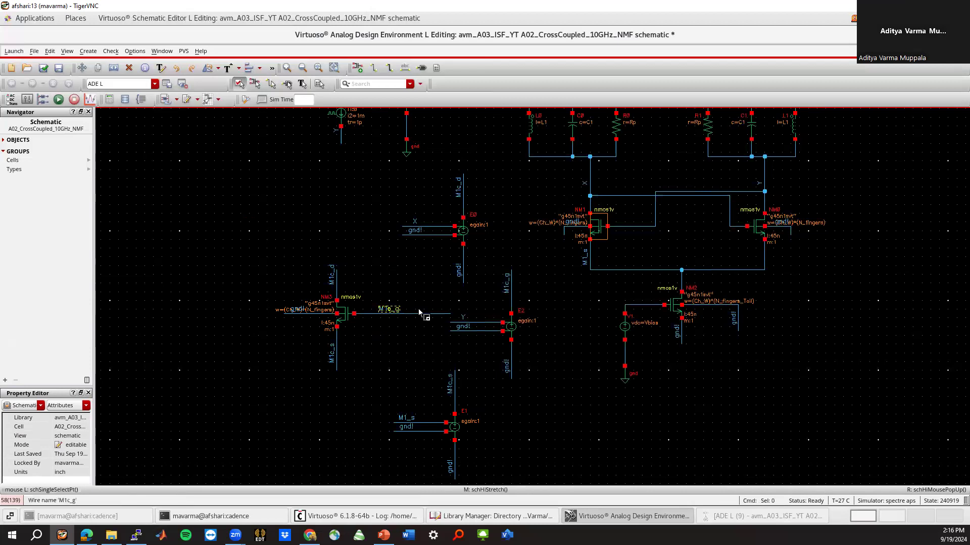
key("i")
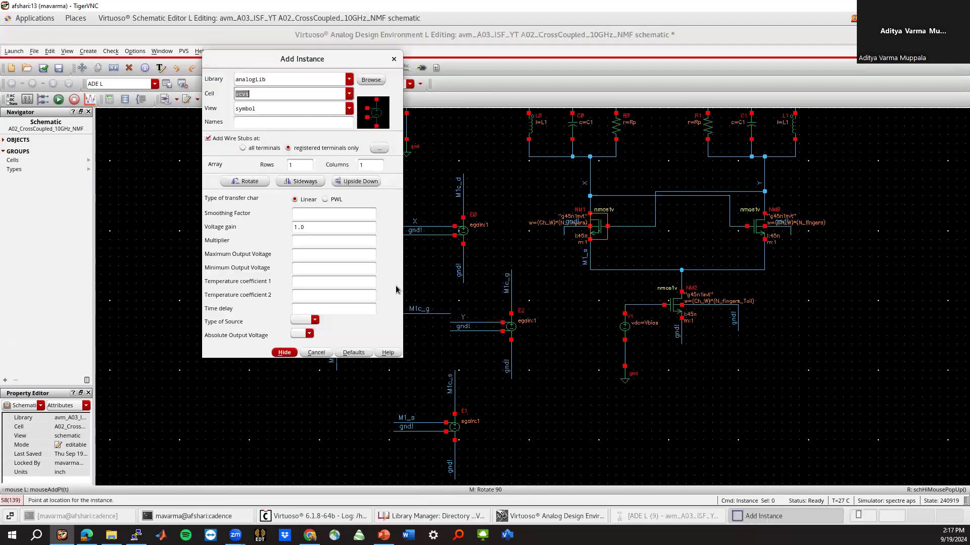
key("Return")
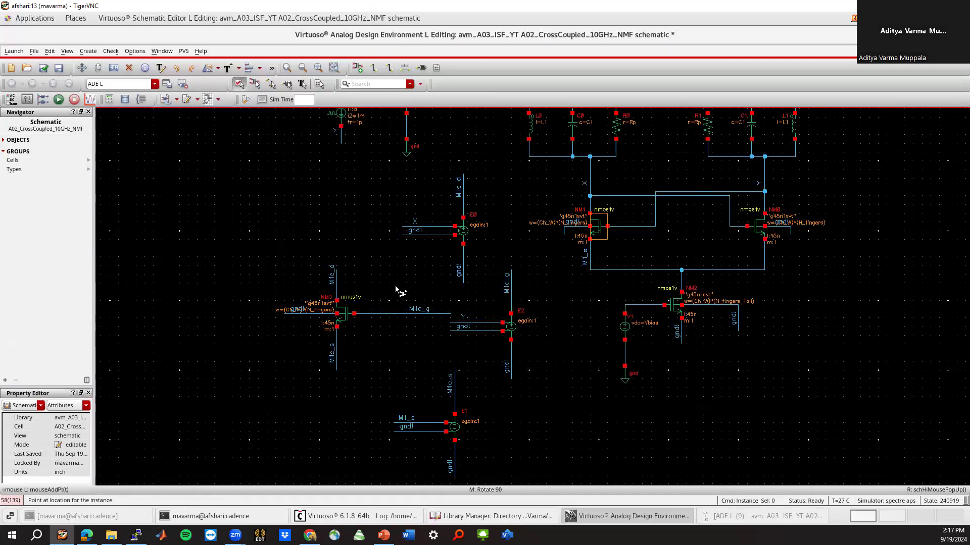
left_click(368, 314)
key("Escape")
left_click(376, 321)
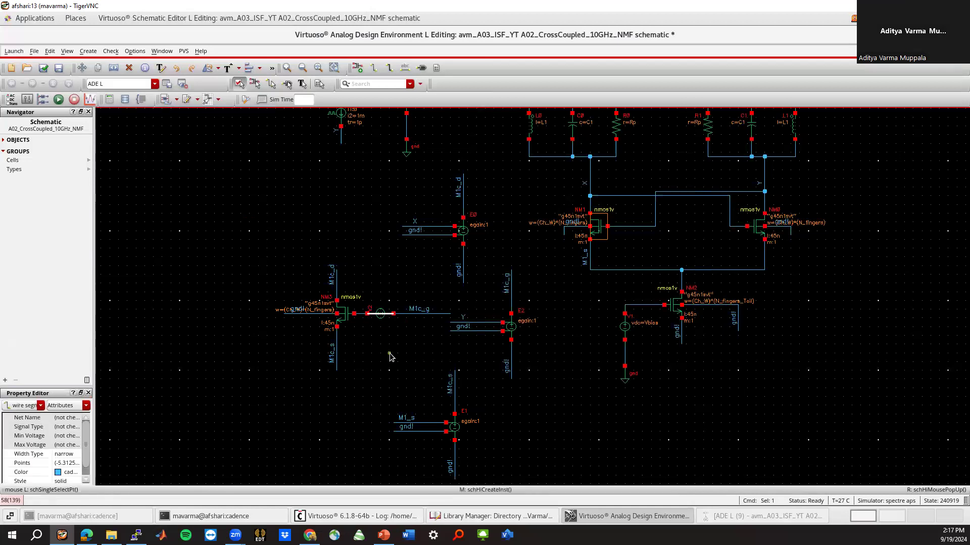
left_click(391, 359)
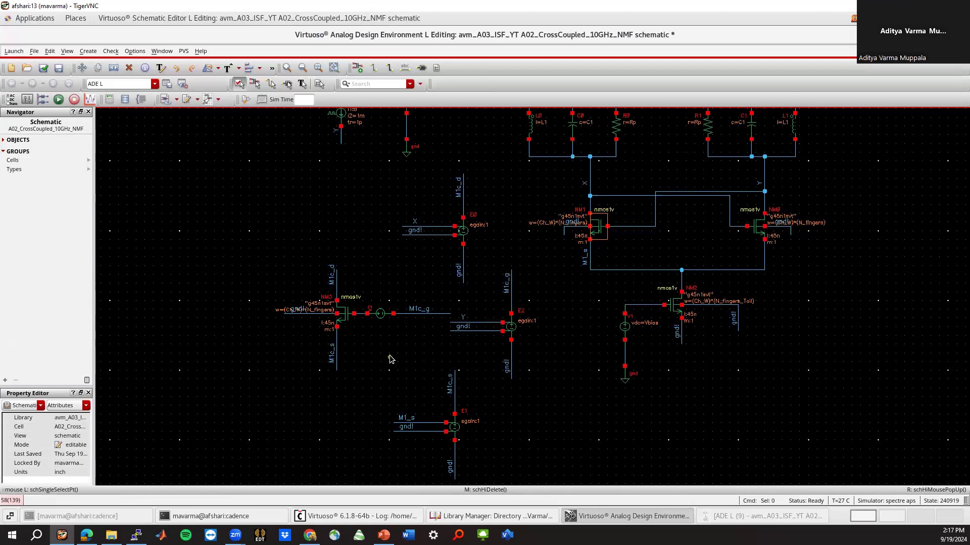
Step: Set V2's DC voltage to dVg
left_click(382, 314)
key("q")
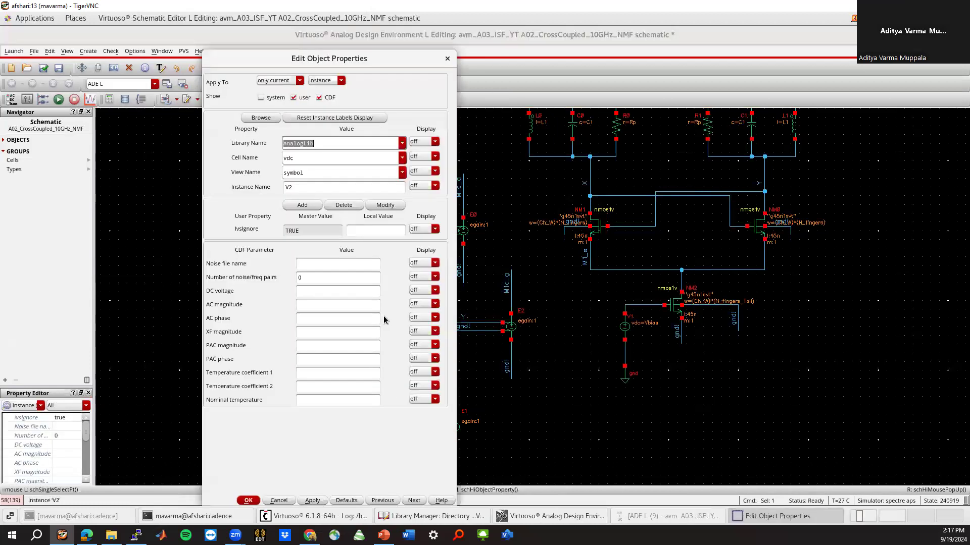
left_click(307, 294)
type("dVg")
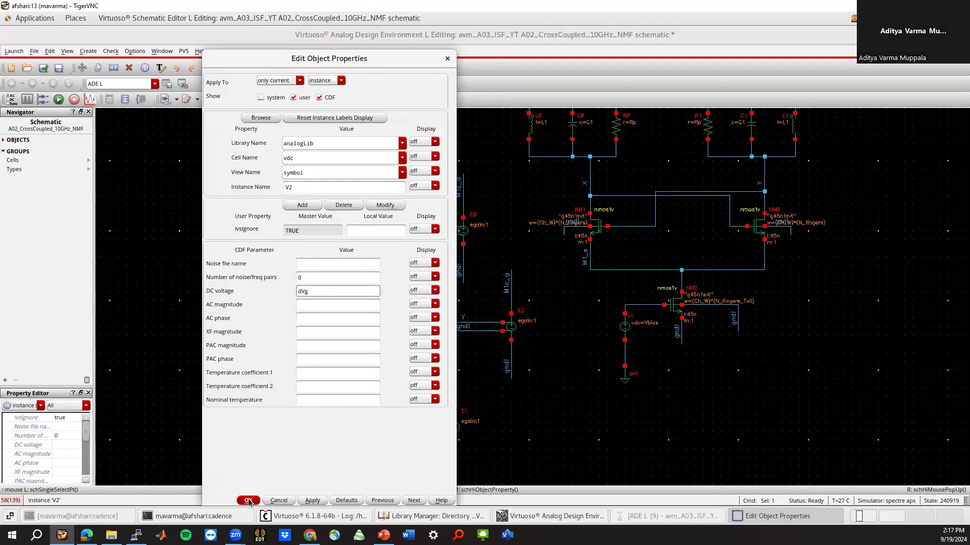
left_click(249, 501)
left_click(393, 365)
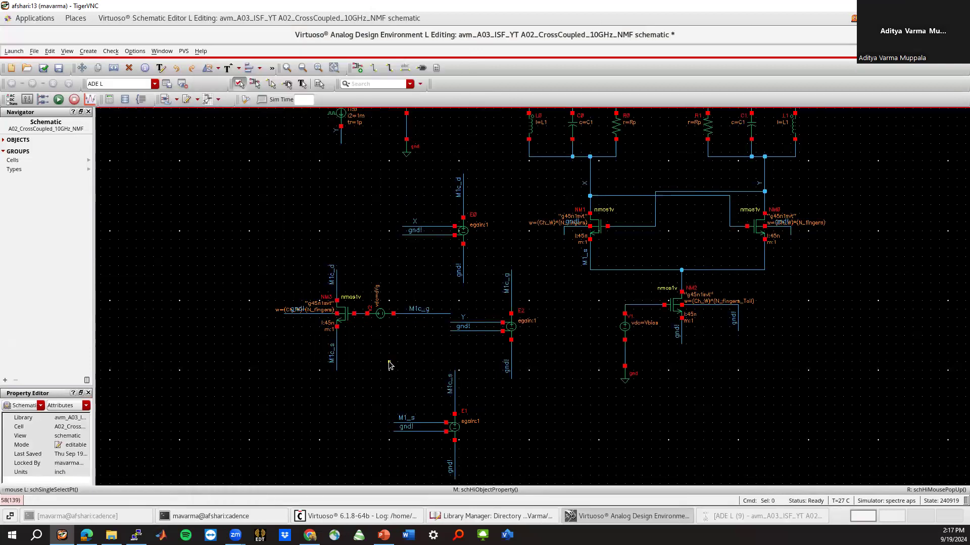
Step: Shift NM3 and V2, with their wires and labels, further left
left_click_drag(249, 262, 454, 374)
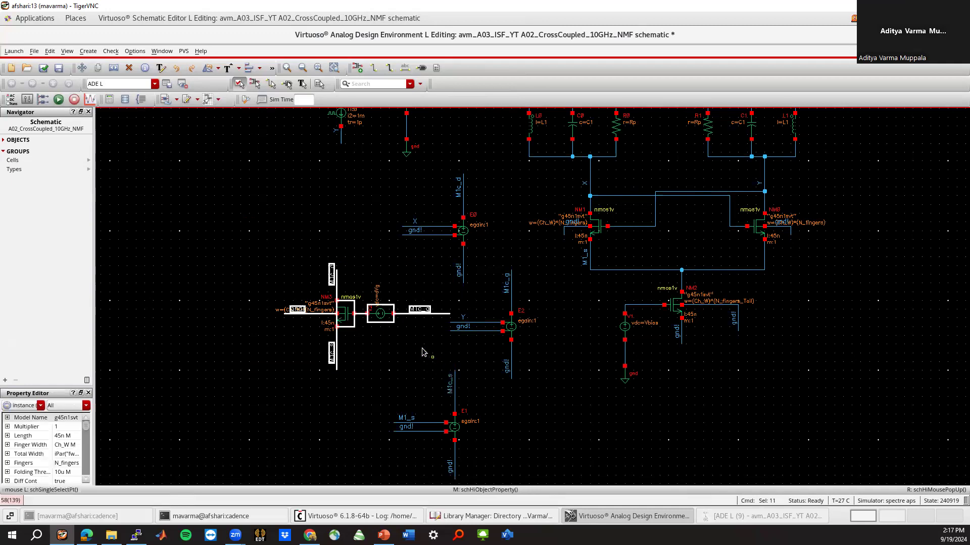
key("s")
left_click(370, 345)
left_click(395, 362)
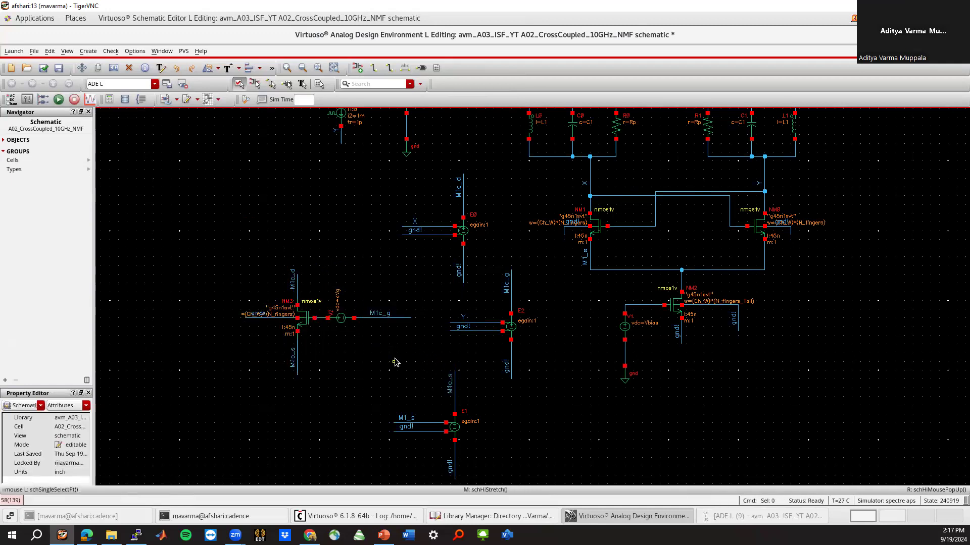
Step: Fit the whole schematic in view, run Check and Save, and launch ADE L
scroll(381, 348, "down", 1)
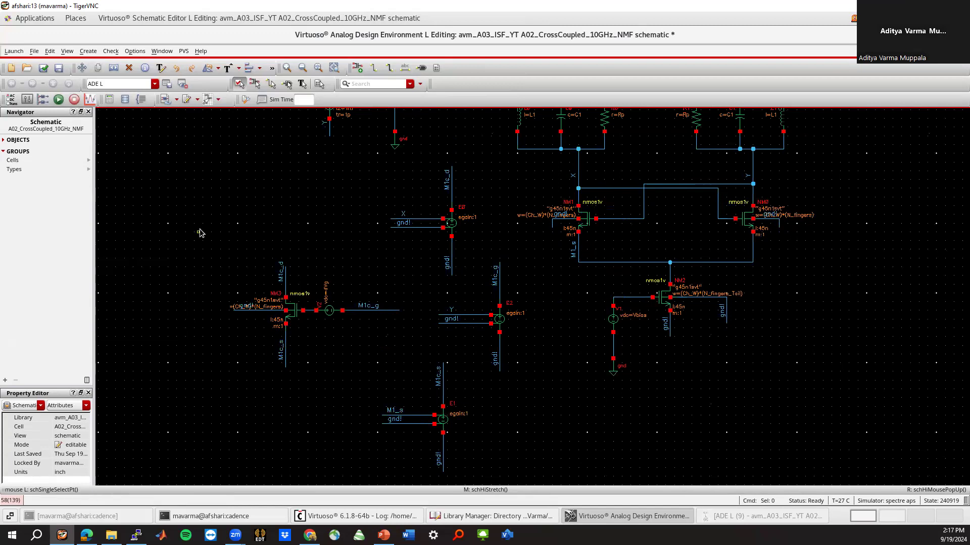
key("f")
left_click(43, 69)
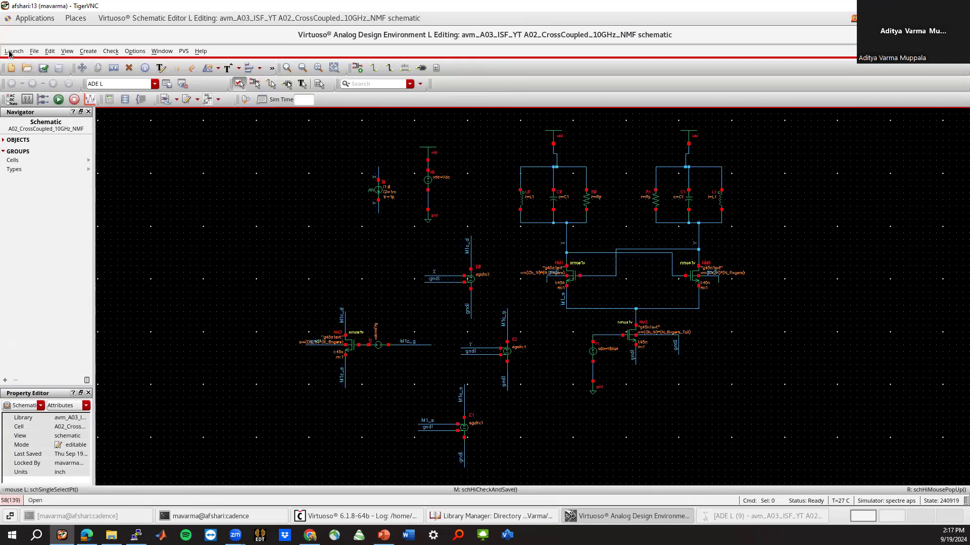
left_click(14, 51)
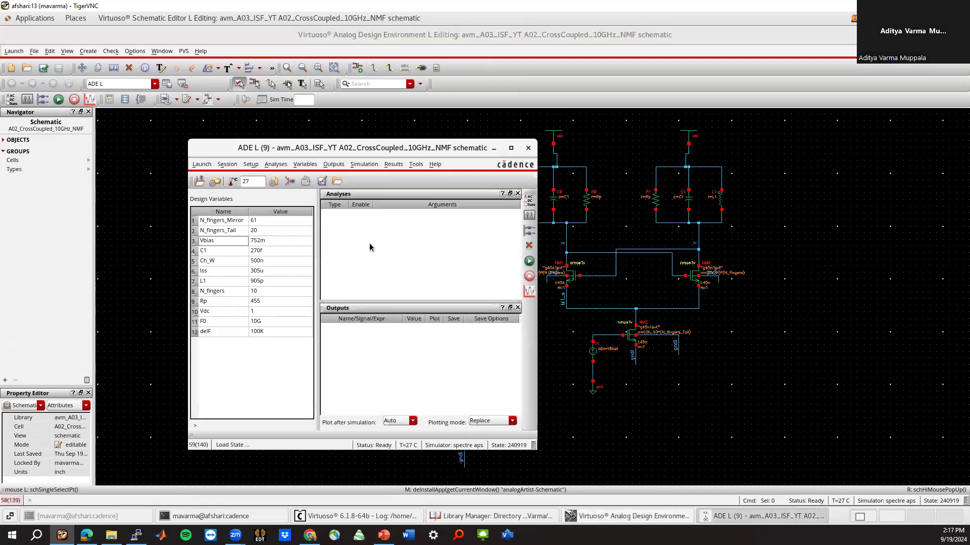
Step: Copy dVg from the cellview into ADE L's design variables and set it to 1m
right_click(240, 360)
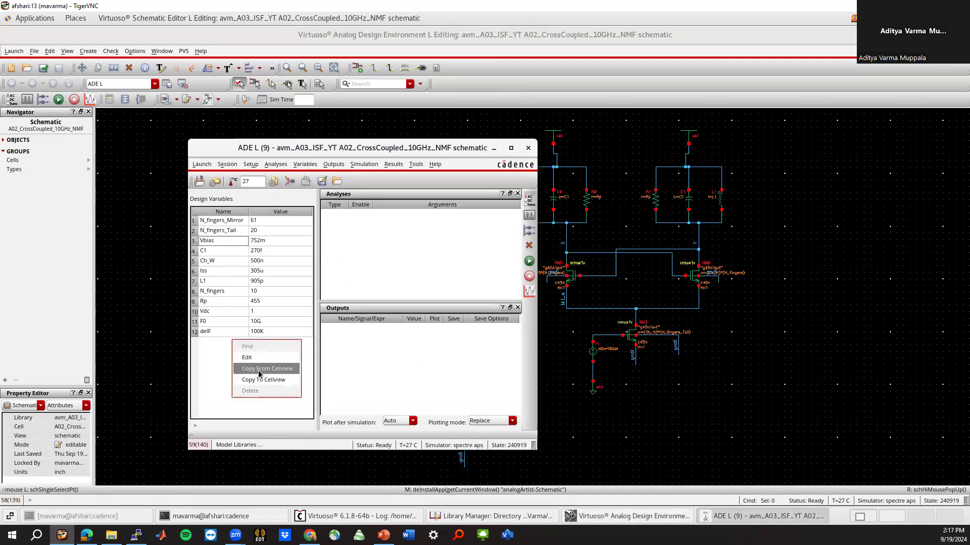
left_click(259, 371)
double_click(265, 221)
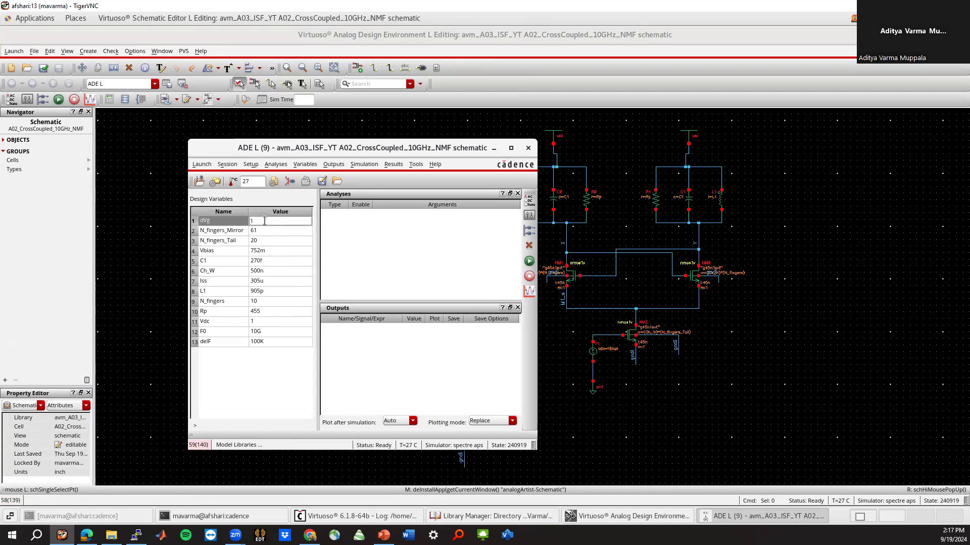
type("1m")
key("Return")
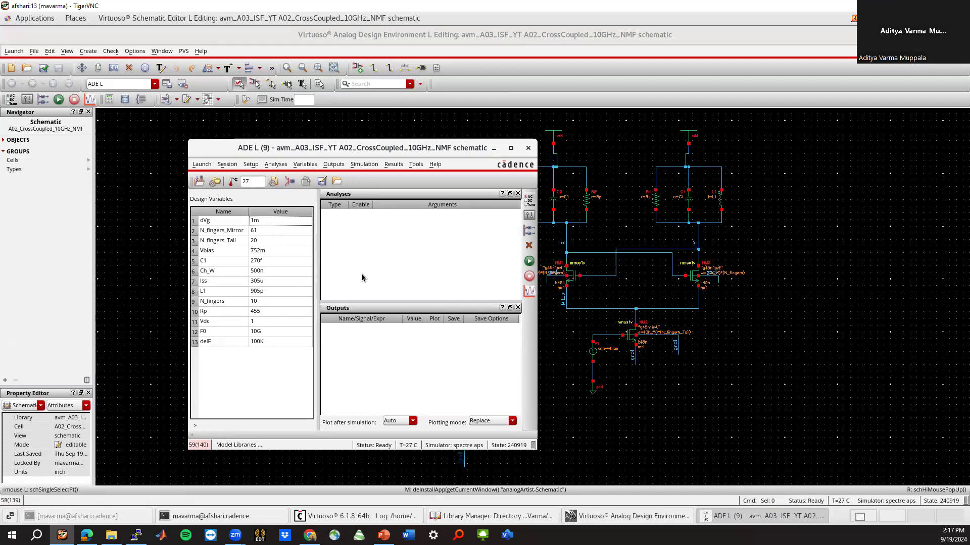
Step: Choose a pss analysis with beat frequency F0 and 20 harmonics
left_click(285, 166)
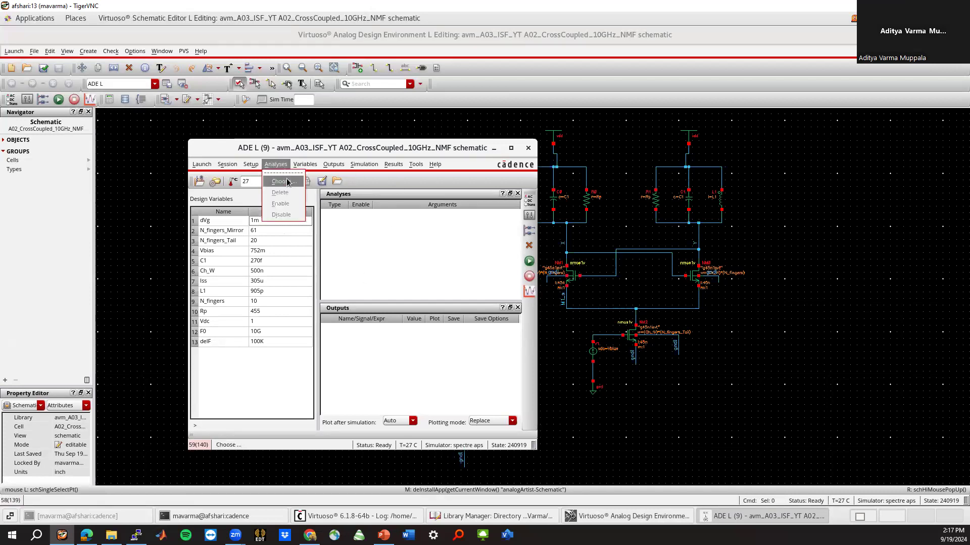
left_click(288, 182)
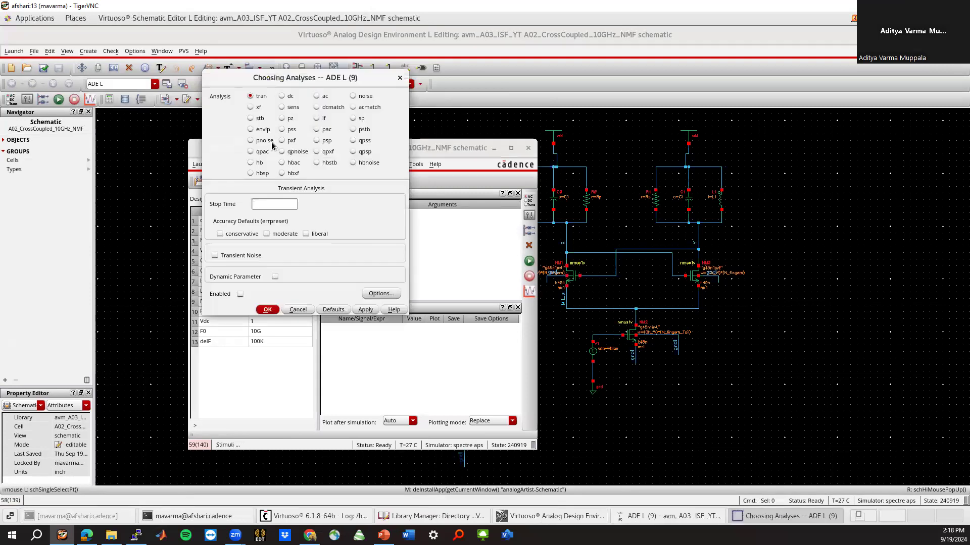
left_click(294, 131)
left_click(300, 292)
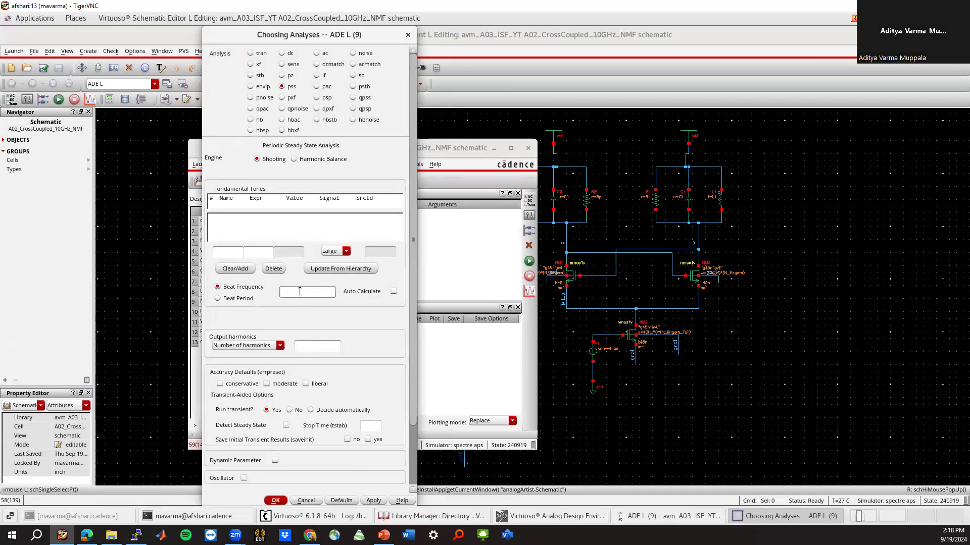
type("F0")
left_click(302, 345)
type("20")
Step: Use conservative accuracy and oscillator mode with nodes /X and /Y, then accept the analysis
scroll(416, 397, "down", 2)
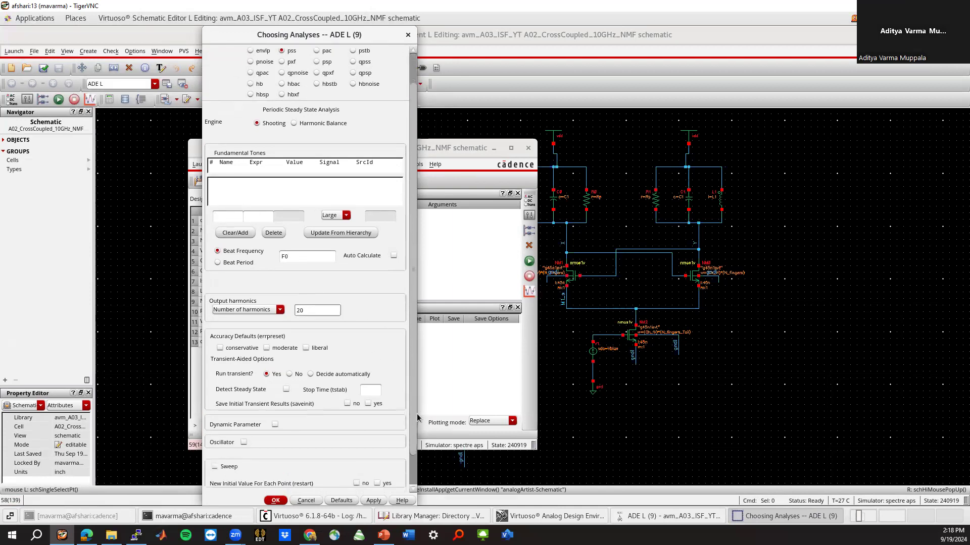
left_click(220, 327)
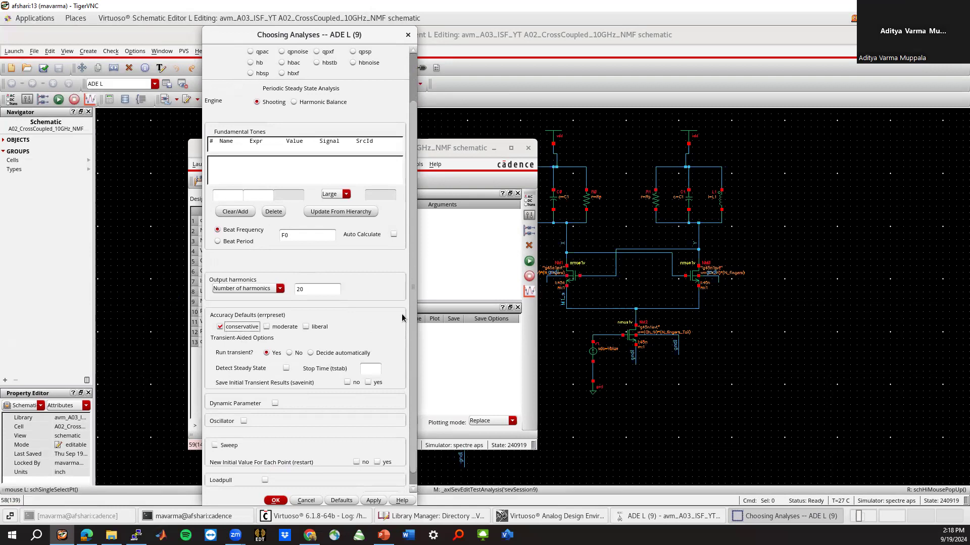
scroll(415, 301, "down", 1)
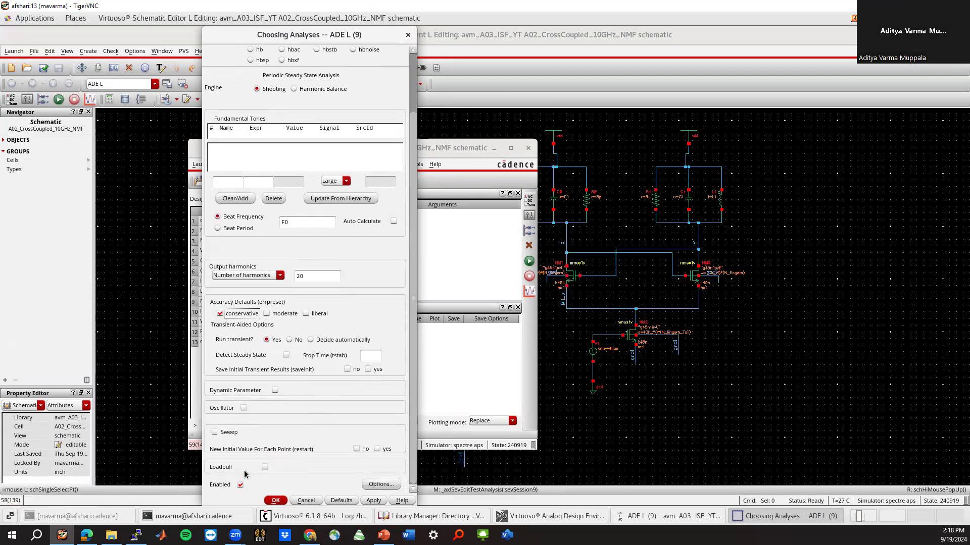
left_click(244, 407)
left_click(388, 384)
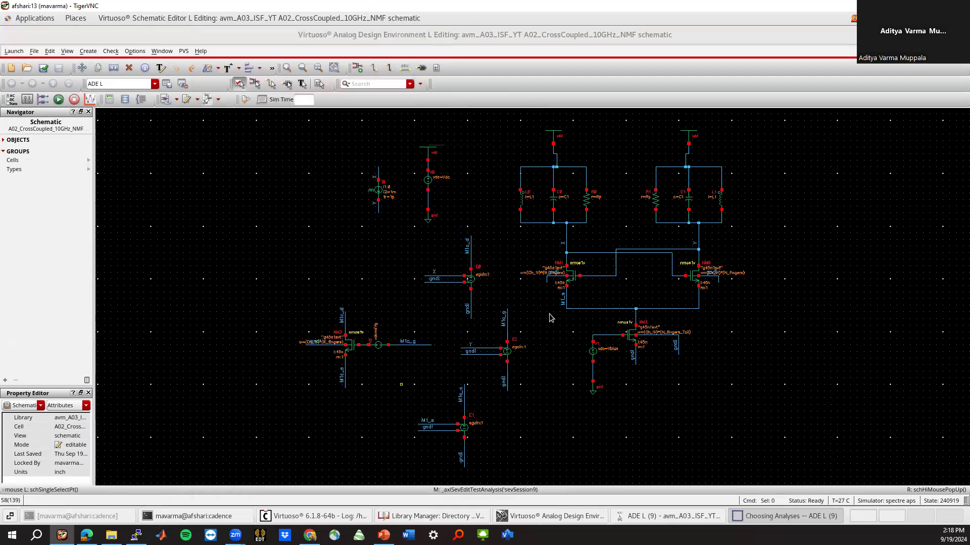
left_click(770, 516)
left_click(699, 236)
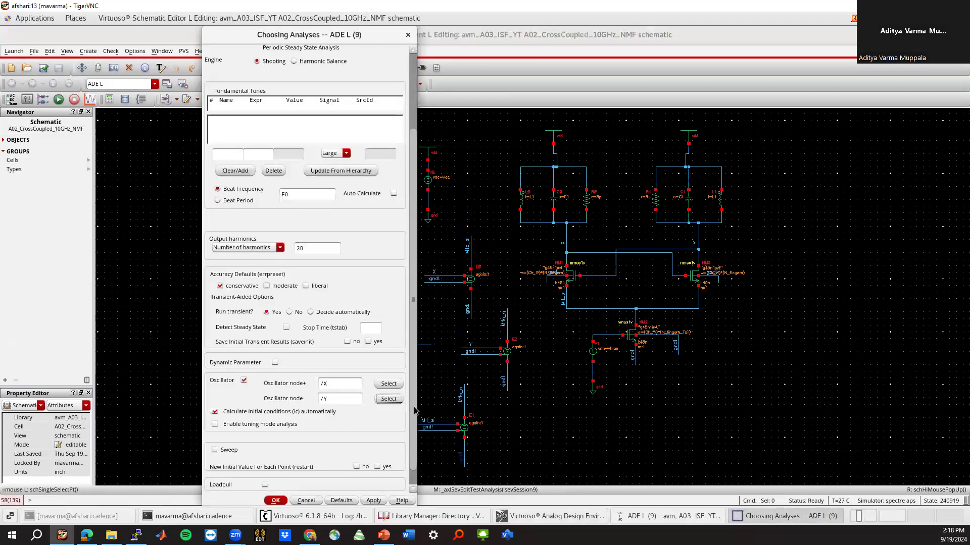
scroll(416, 411, "down", 1)
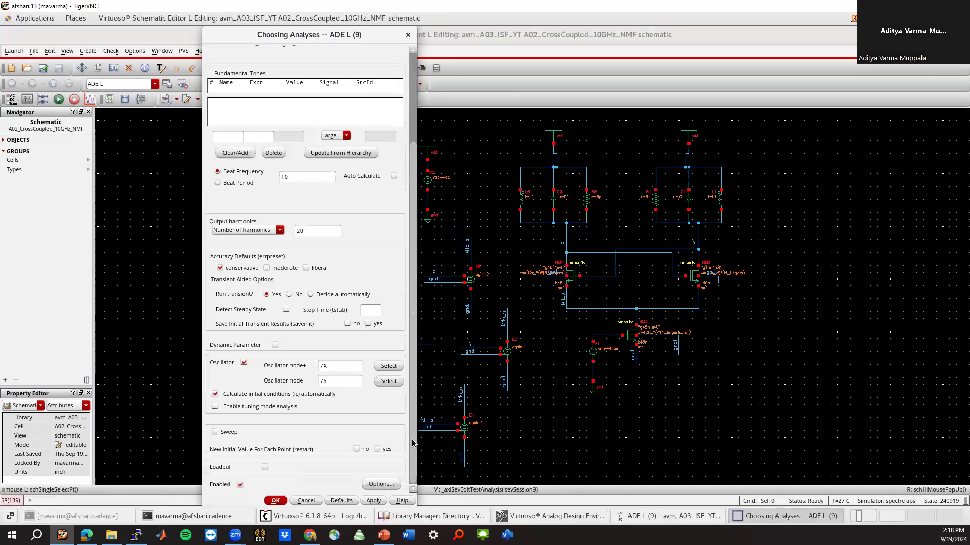
left_click(276, 501)
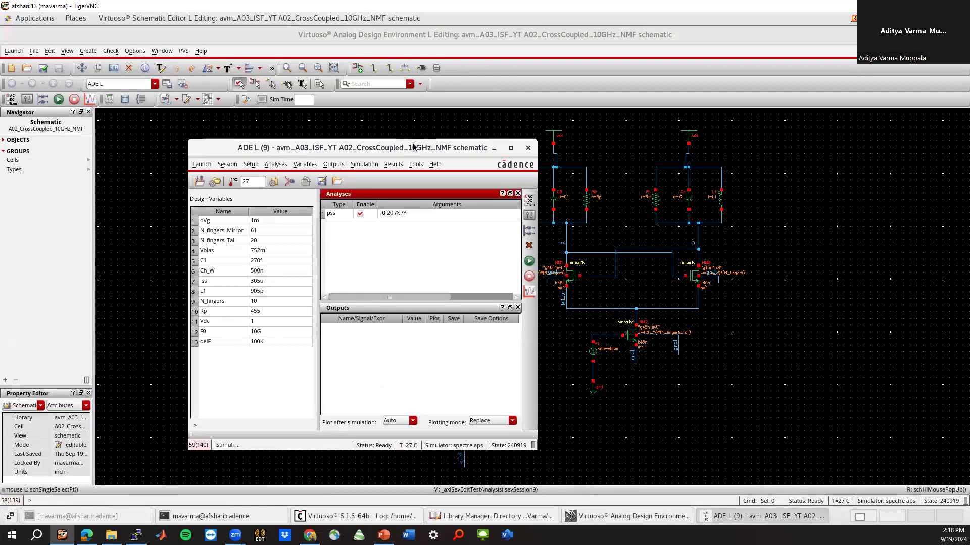
Step: Move the ADE L window aside and choose to select saved outputs on the schematic
left_click_drag(415, 148, 560, 145)
left_click_drag(743, 128, 815, 140)
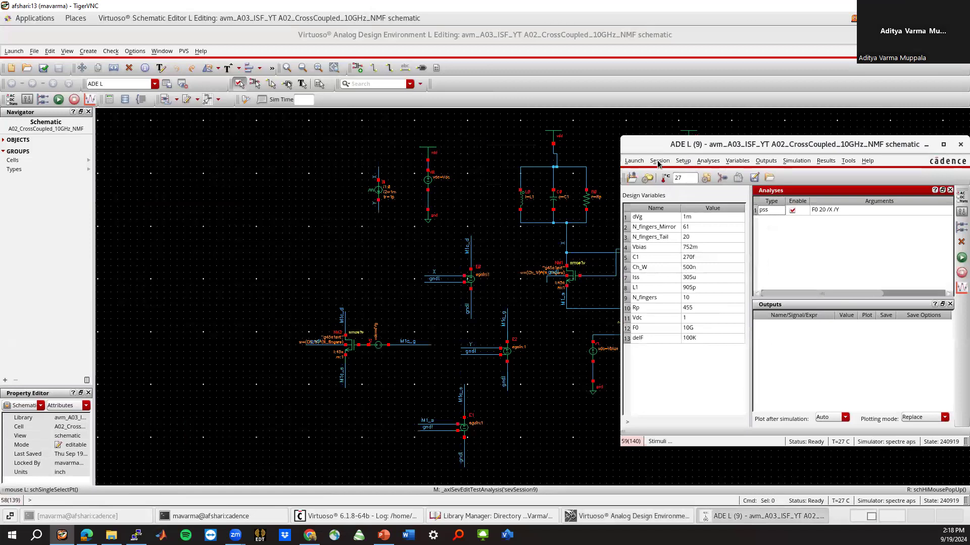
left_click(683, 160)
mouse_move(766, 161)
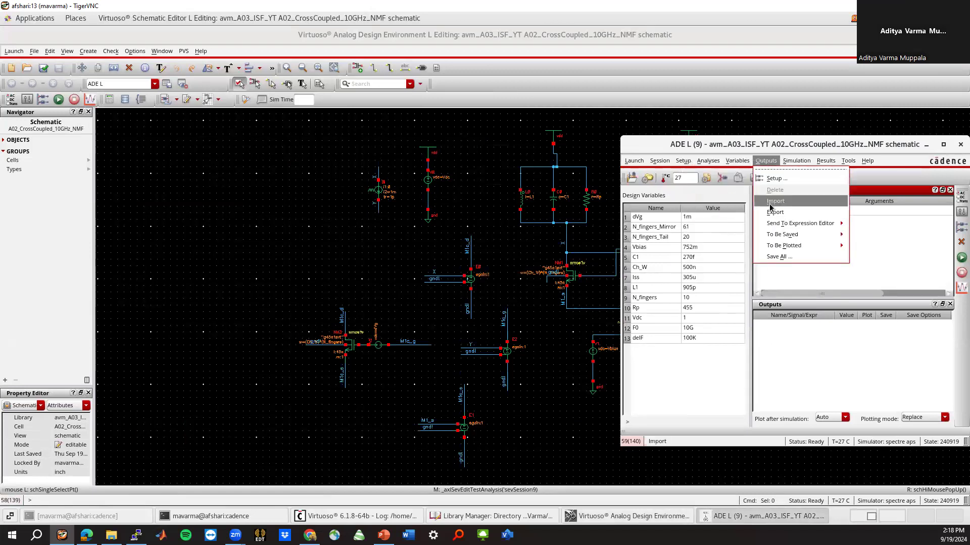
mouse_move(788, 234)
left_click(867, 237)
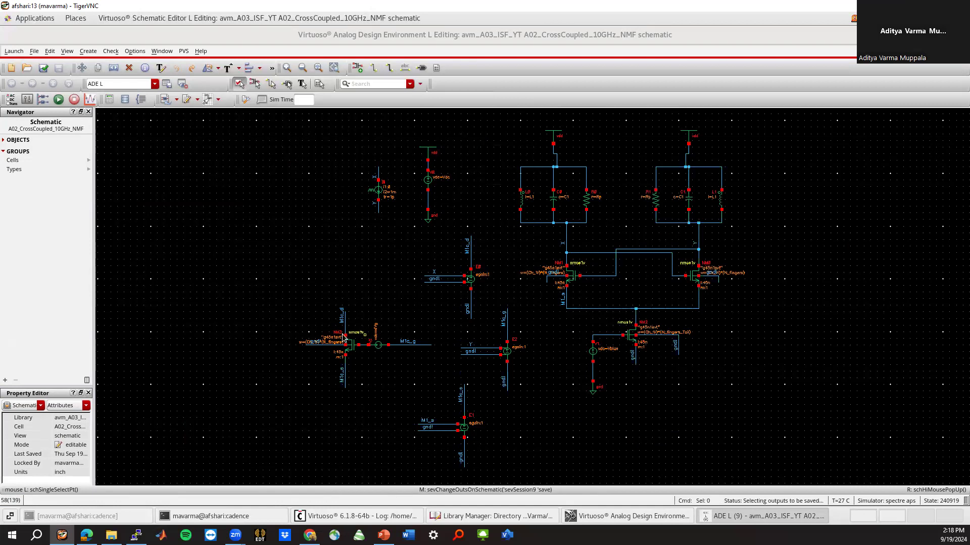
Step: Mark the NM3/D and NM1/D drain currents to be saved, returning to ADE L
scroll(344, 337, "up", 3, "ctrl")
left_click(346, 334)
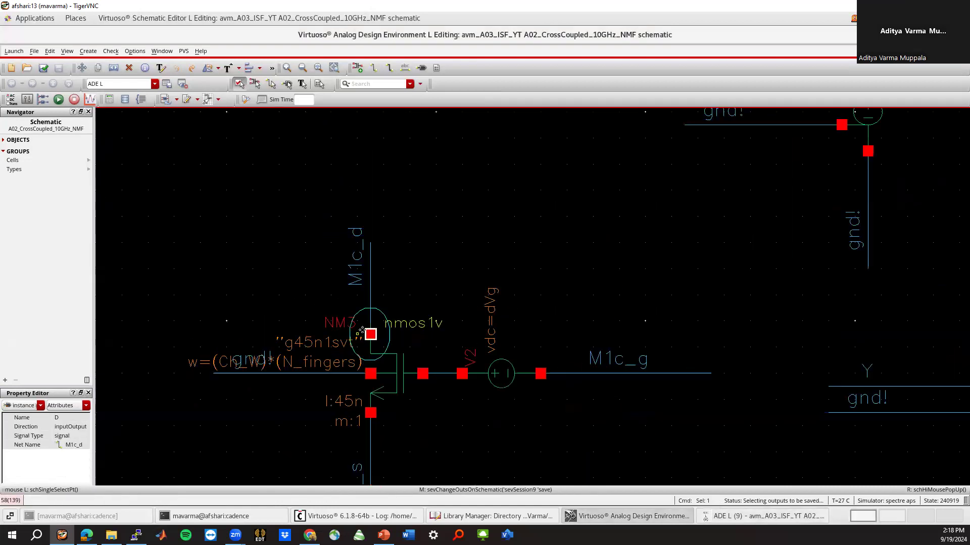
scroll(361, 331, "down", 5, "ctrl")
scroll(558, 265, "up", 5, "ctrl")
left_click(524, 213)
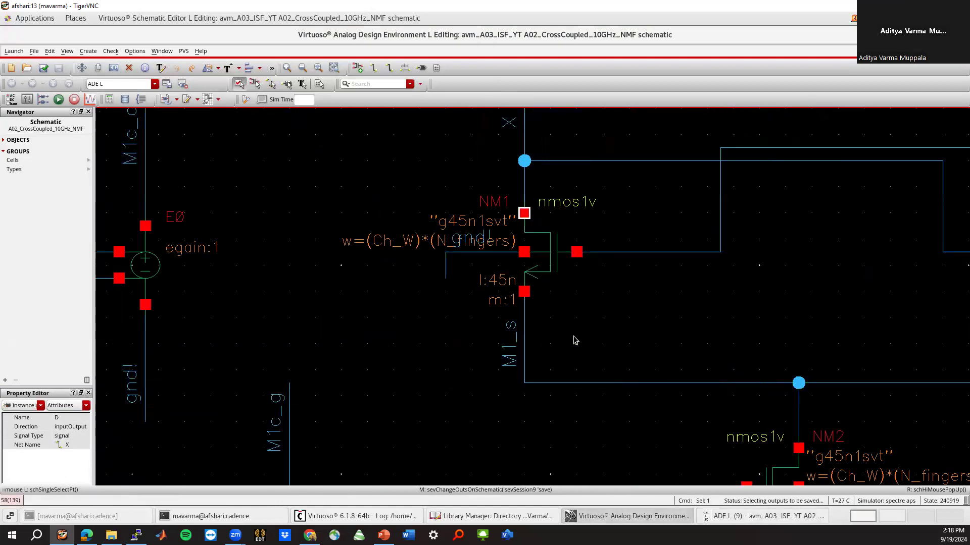
scroll(573, 340, "down", 5, "ctrl")
scroll(574, 340, "up", 2, "ctrl")
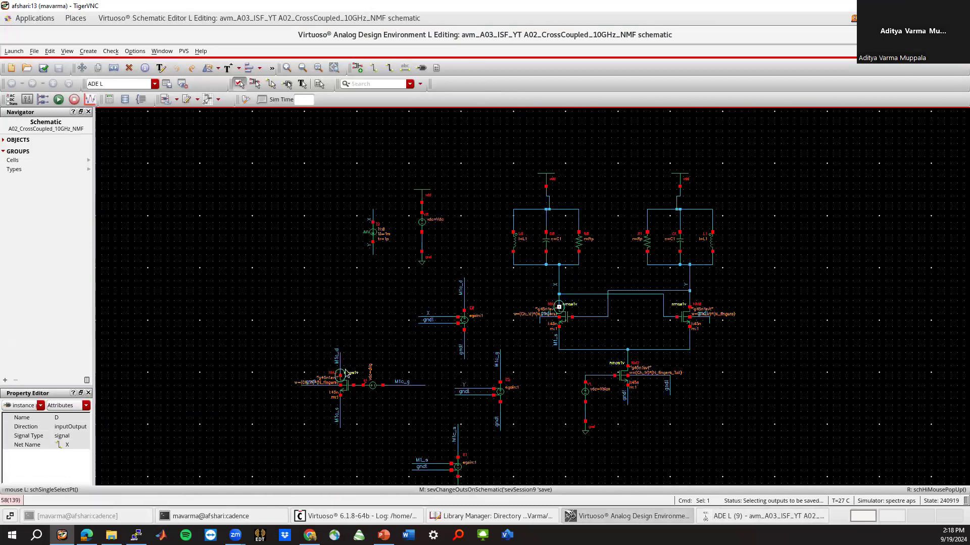
left_click(737, 516)
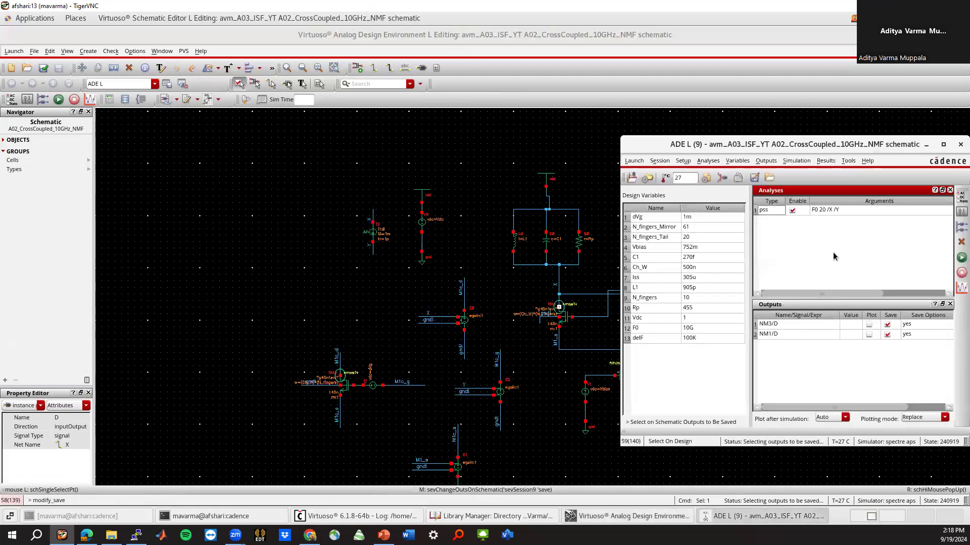
Step: Netlist and run the simulation, then set Direct Plot to pss currents versus time
left_click(961, 257)
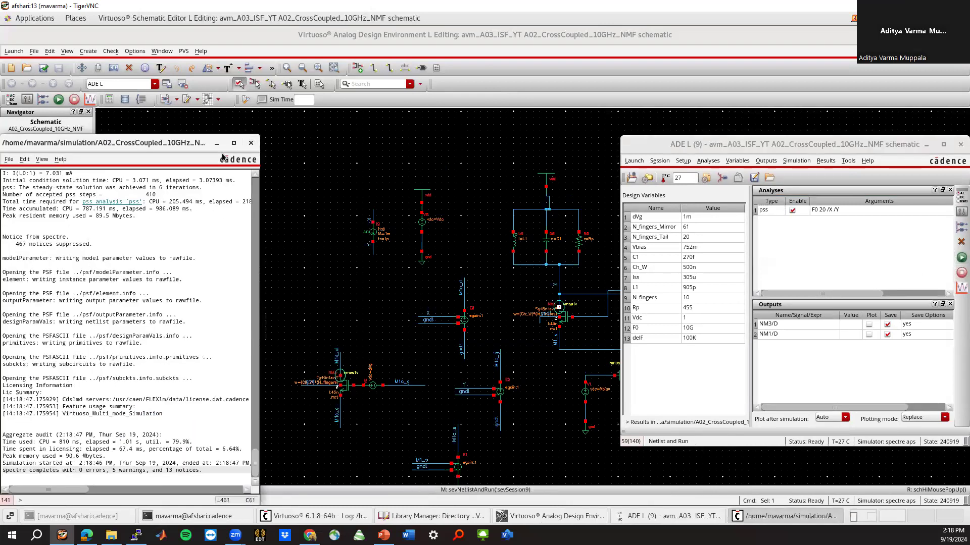
left_click_drag(151, 145, 150, 497)
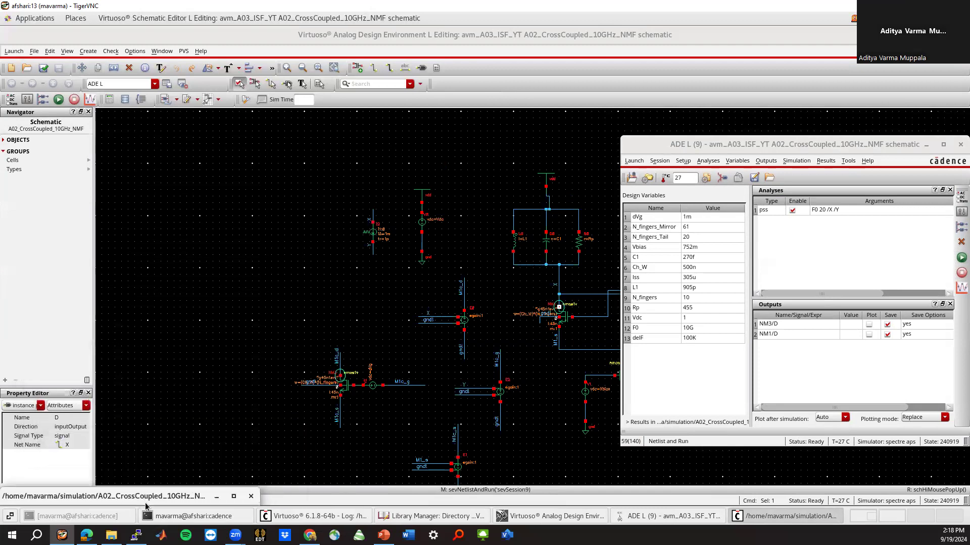
left_click(821, 162)
mouse_move(838, 191)
left_click(773, 194)
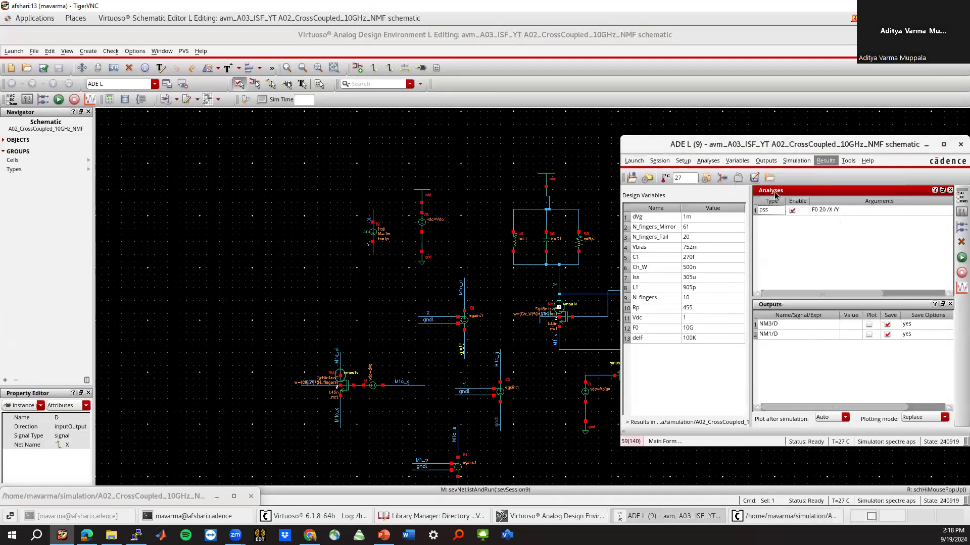
left_click(226, 61)
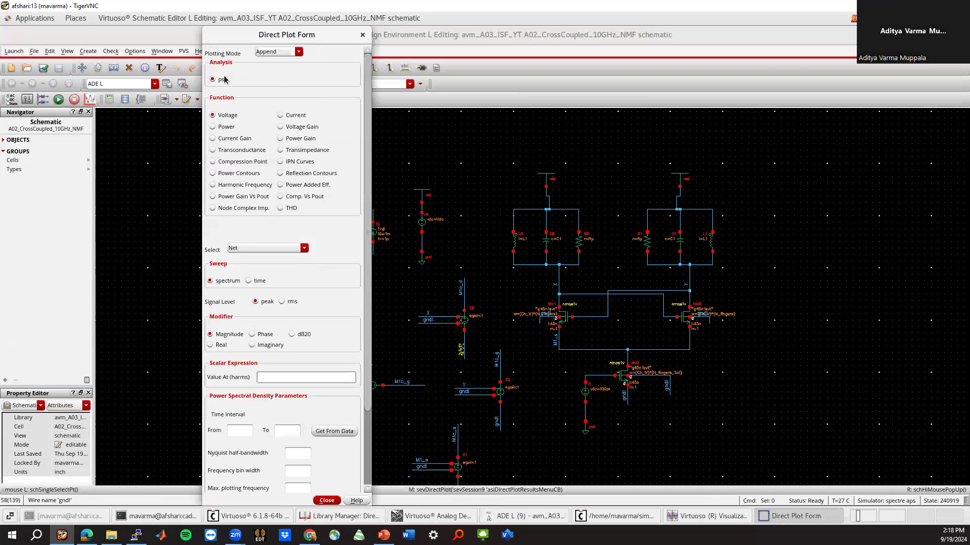
left_click(296, 117)
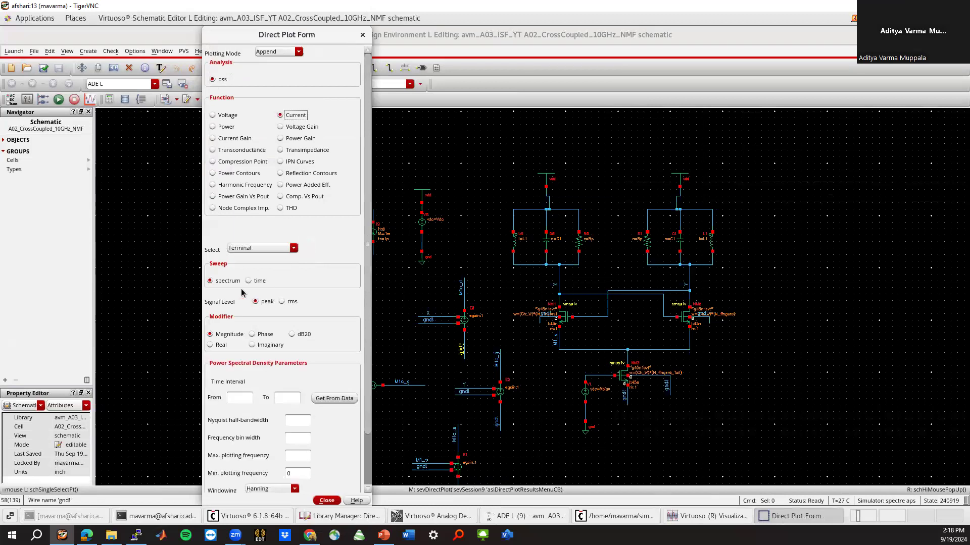
left_click(259, 281)
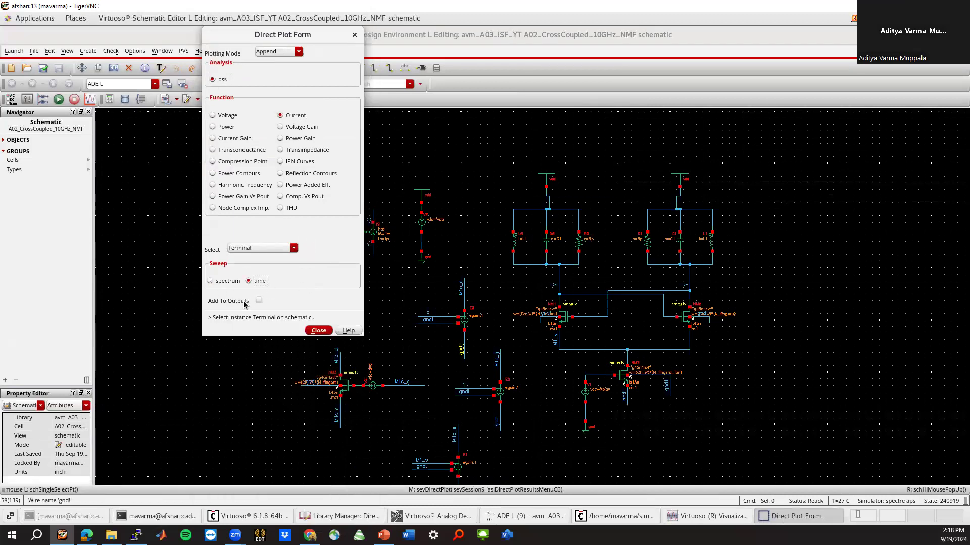
Step: Plot the NM1 and NM3 drain currents together and compare the overlapping waveforms
scroll(558, 309, "up", 5, "ctrl")
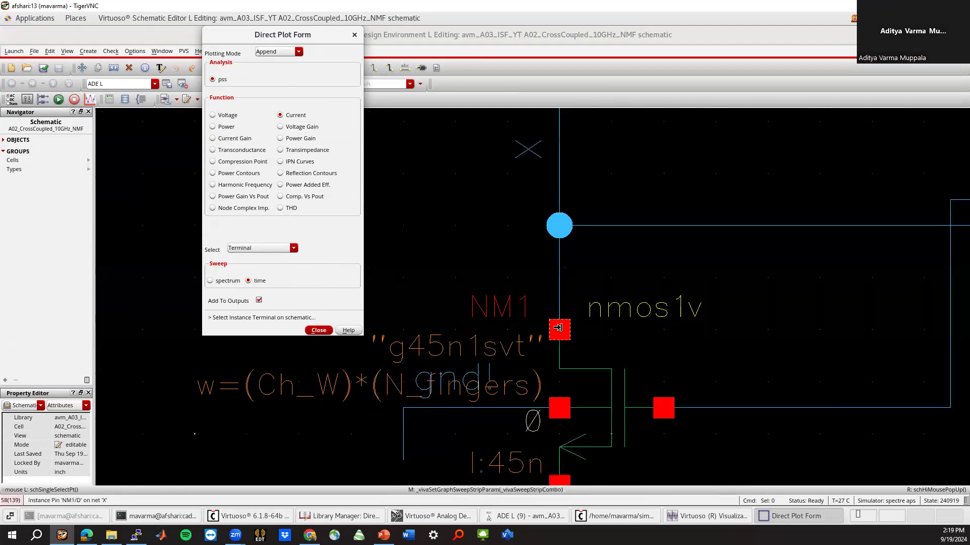
left_click(559, 329)
scroll(644, 314, "down", 5, "ctrl")
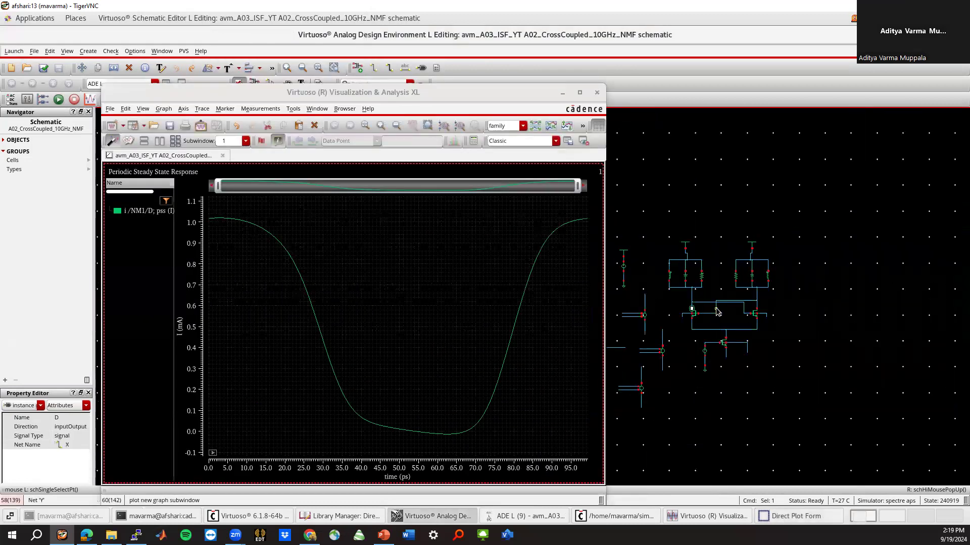
scroll(644, 314, "up", 5, "ctrl")
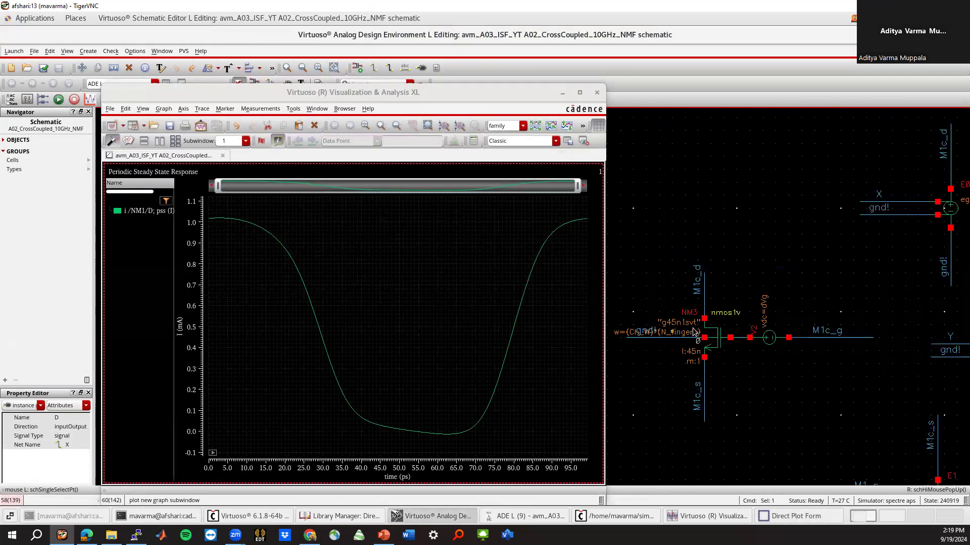
left_click(704, 319)
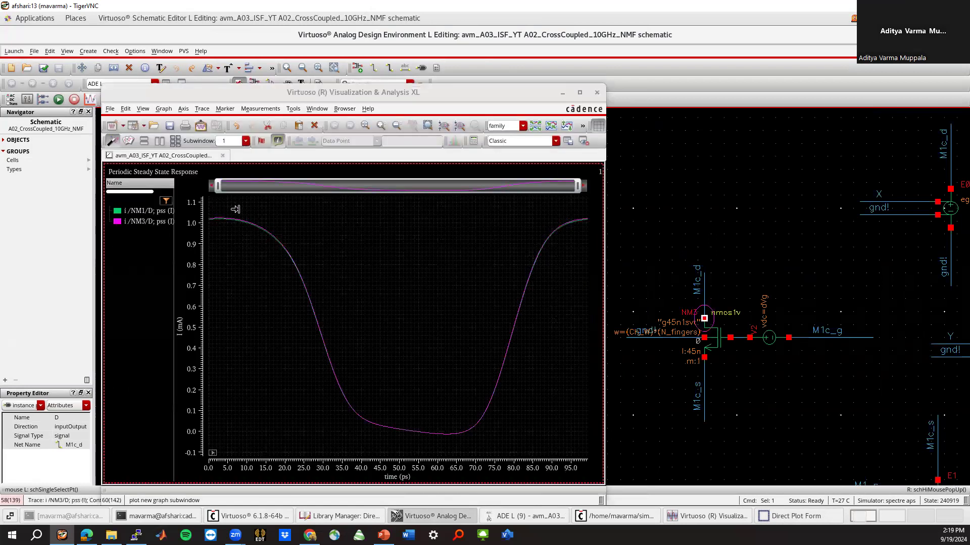
mouse_move(239, 209)
right_mouse_down()
mouse_move(244, 246)
mouse_move(386, 330)
right_mouse_up()
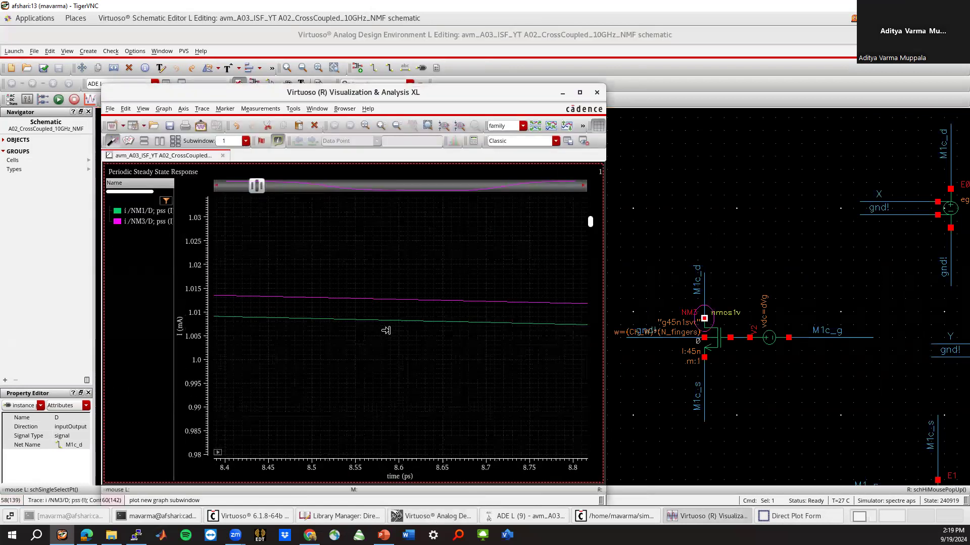
key("f")
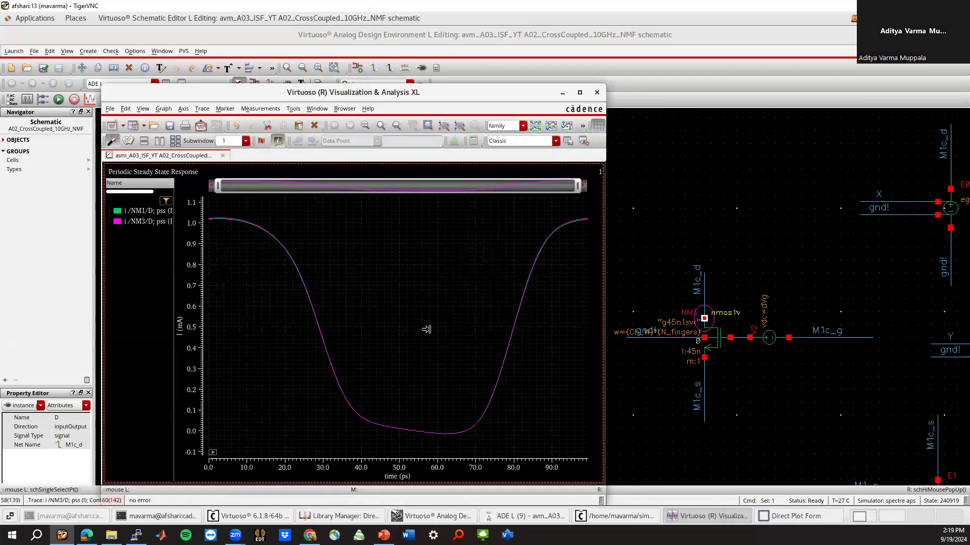
left_click(795, 517)
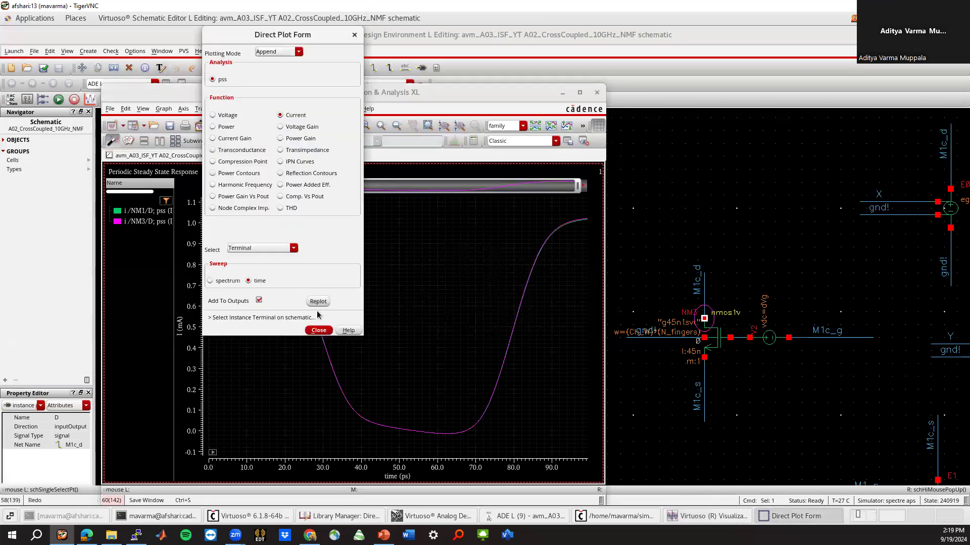
left_click(318, 330)
Step: Send the NM1/D and NM3/D drain-current traces to the Calculator
left_click(254, 219)
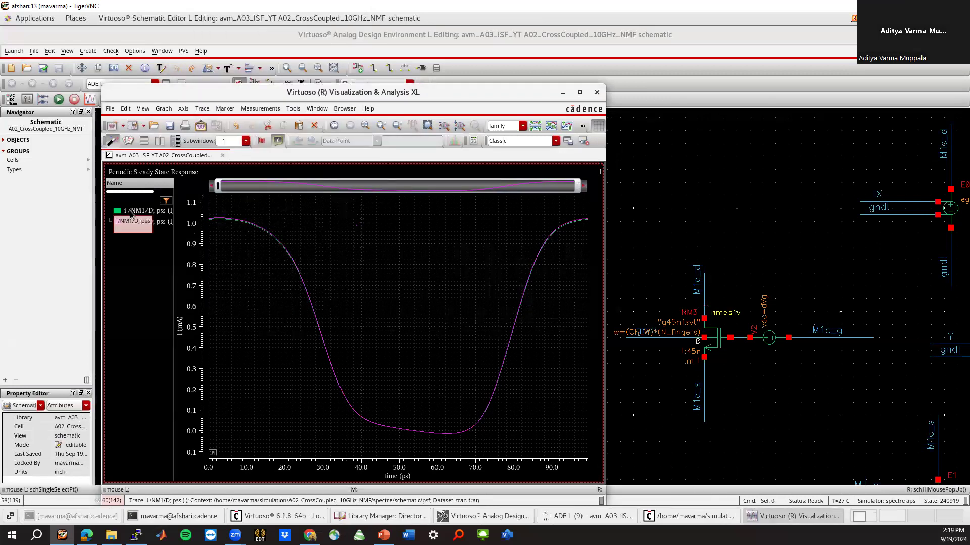
right_click(134, 221)
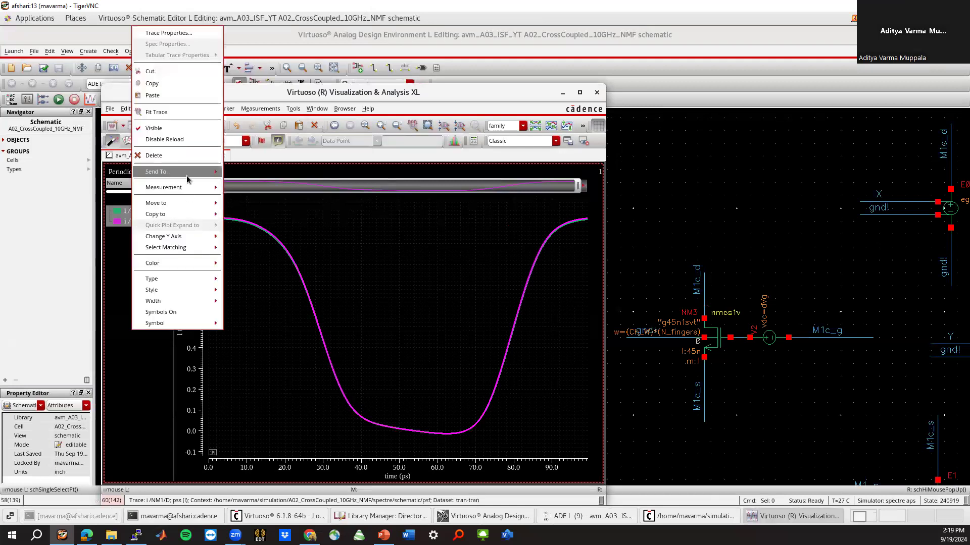
left_click(123, 226)
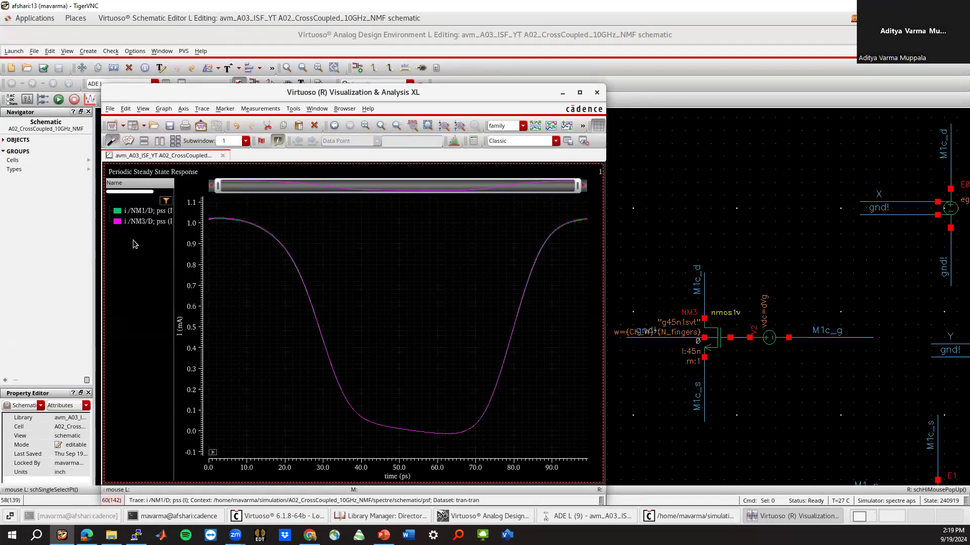
right_click(138, 215)
mouse_move(179, 173)
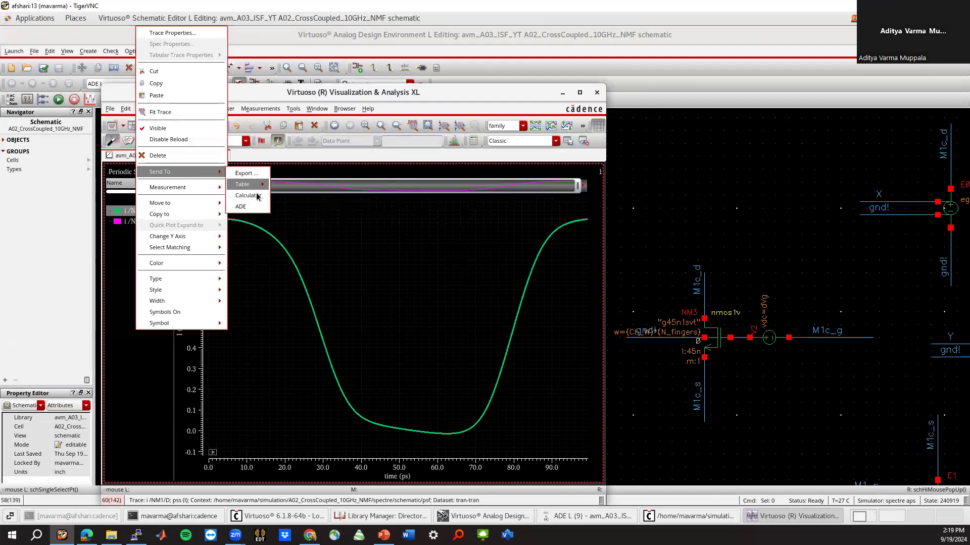
left_click(255, 195)
left_click(687, 514)
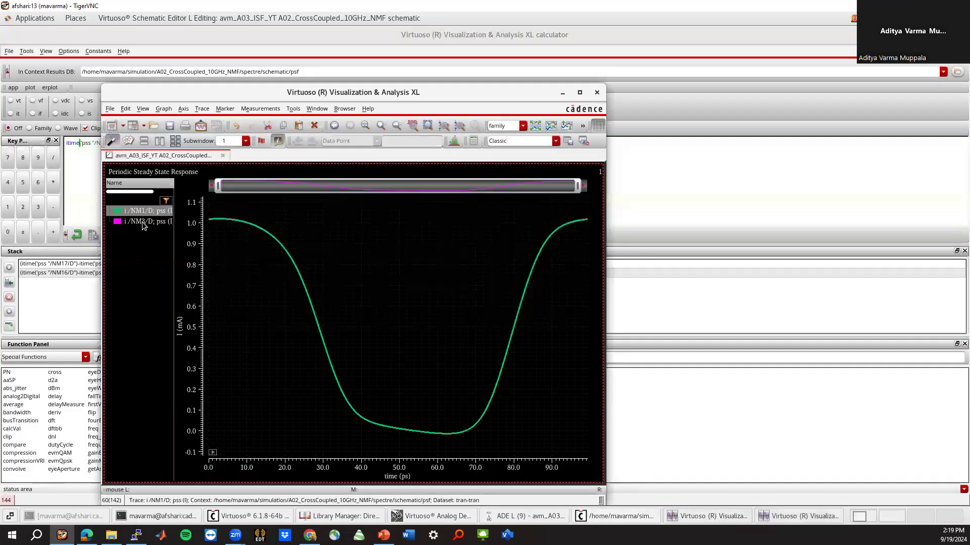
right_click(132, 221)
mouse_move(202, 172)
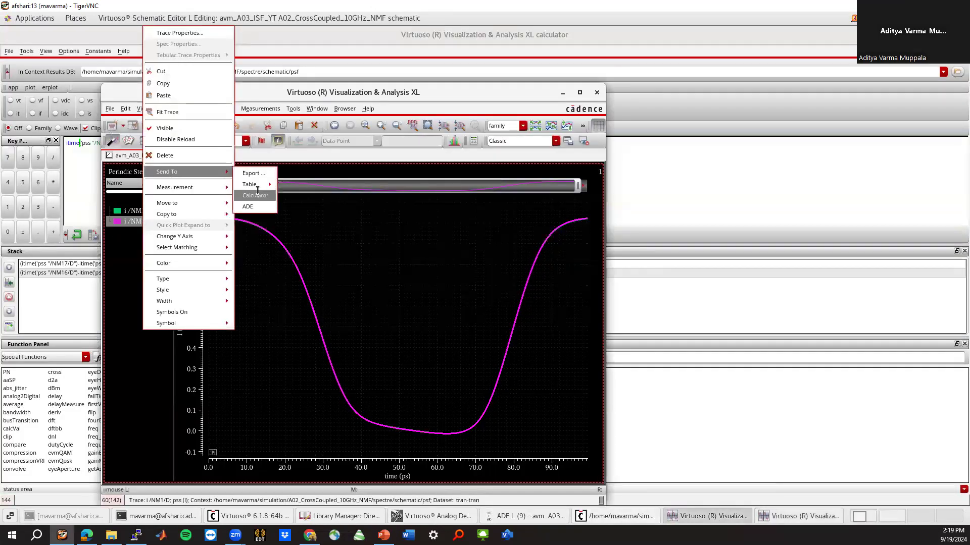
left_click(255, 196)
Step: Clear the old stack, subtract the currents as NM3 − NM1, and plot the difference
left_click_drag(99, 274, 94, 284)
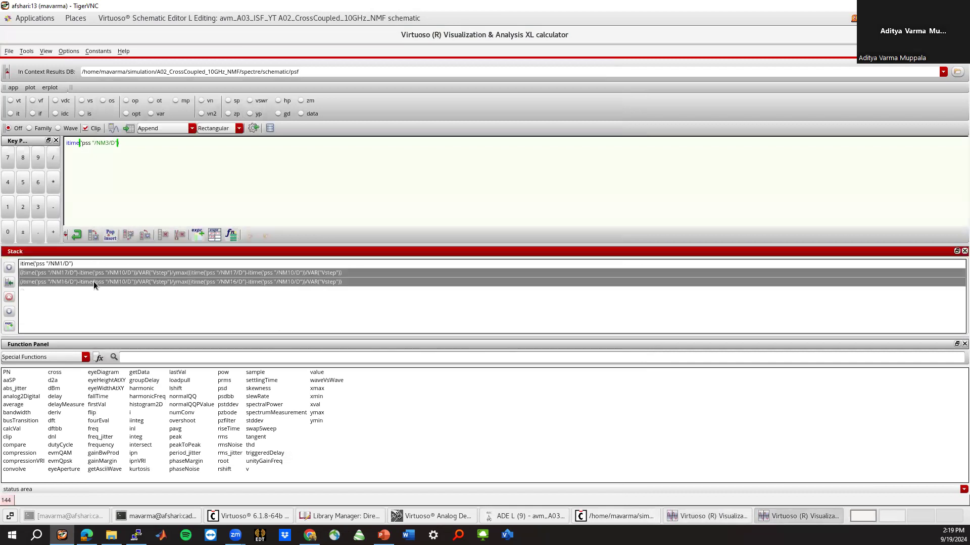
left_click(10, 297)
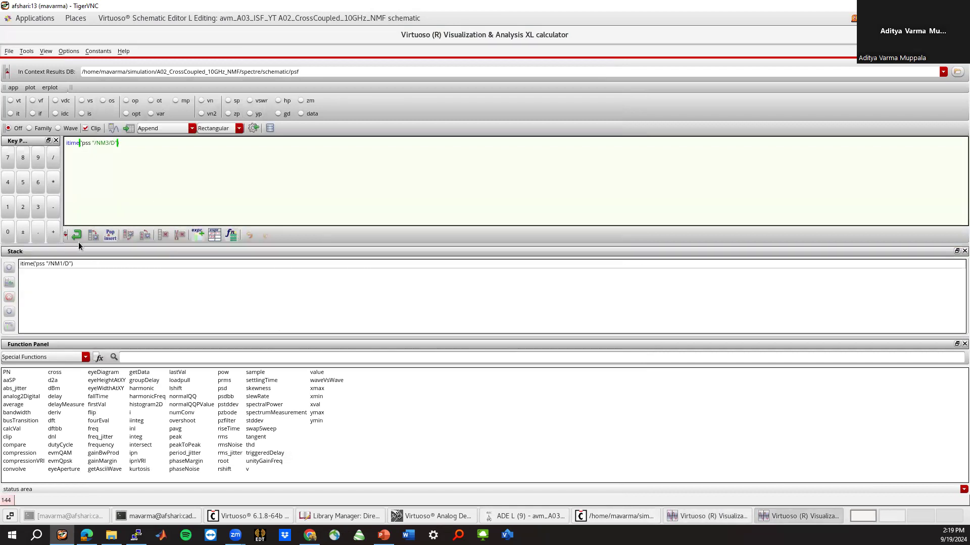
left_click(52, 208)
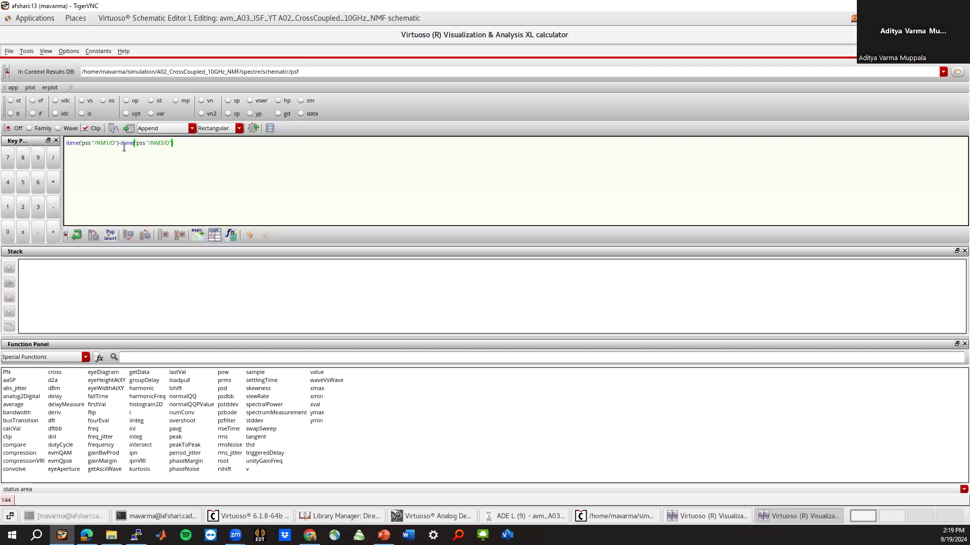
left_click(438, 516)
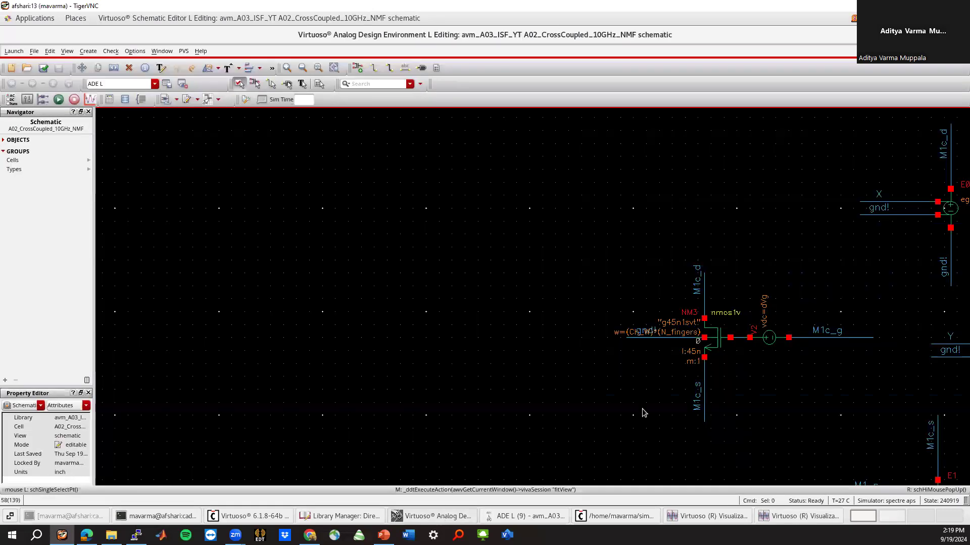
scroll(470, 317, "down", 3, "ctrl")
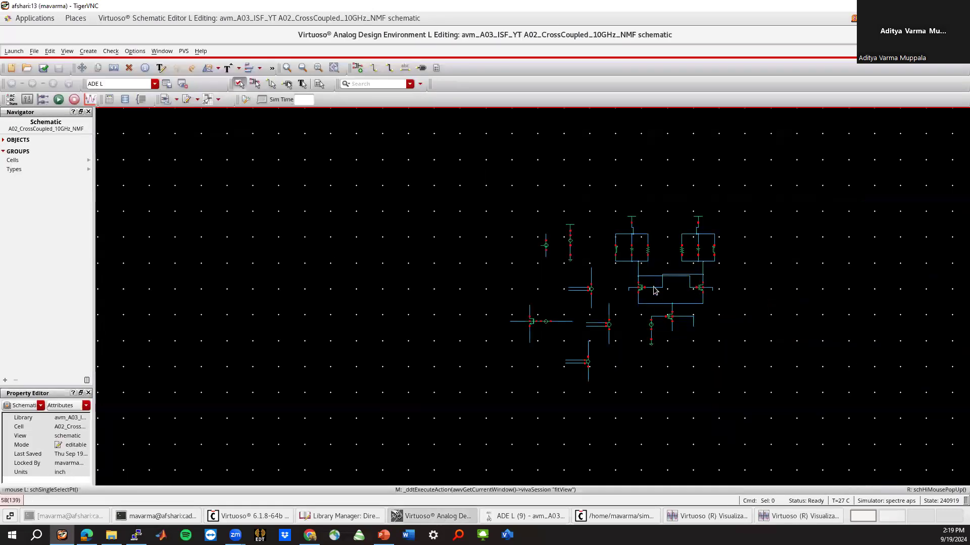
scroll(654, 291, "up", 3, "ctrl")
scroll(656, 290, "down", 3, "ctrl")
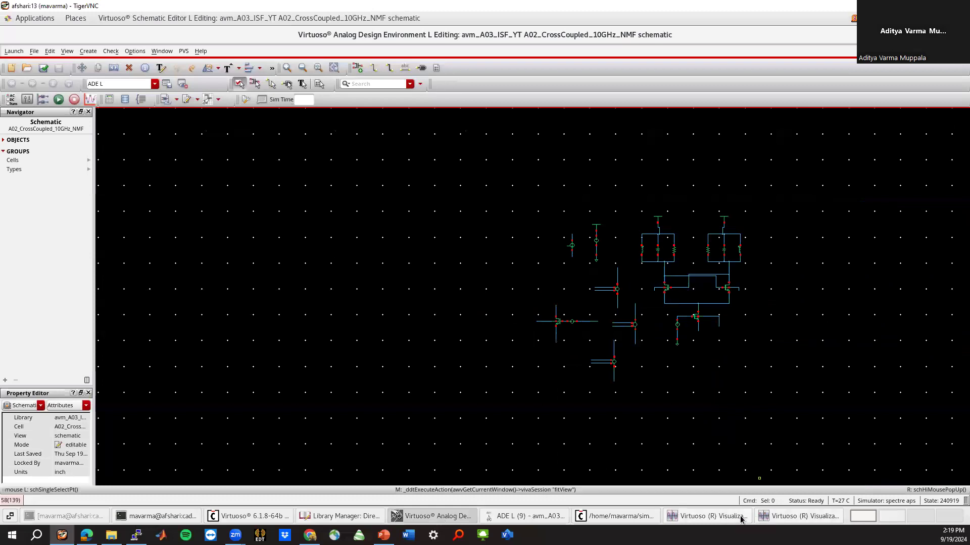
left_click(798, 518)
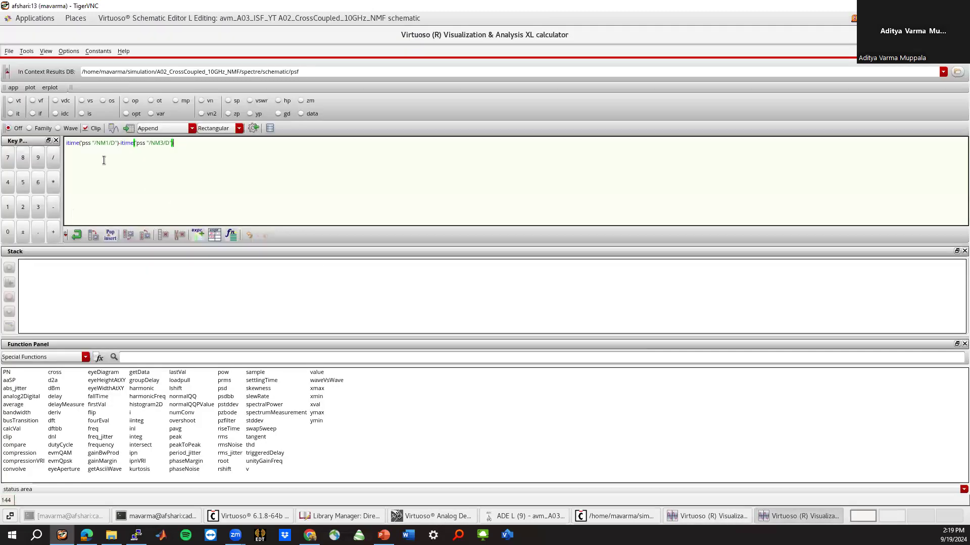
left_click(107, 143)
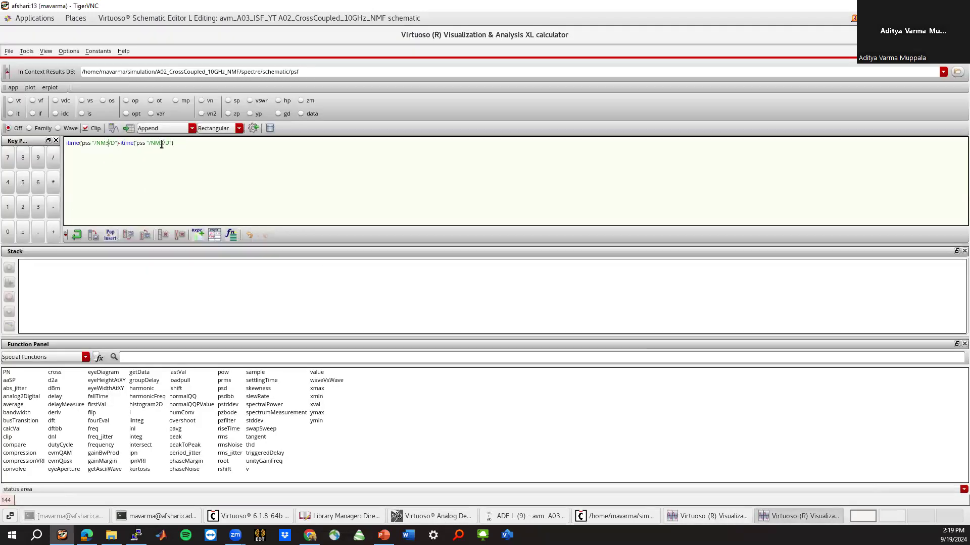
left_click(111, 130)
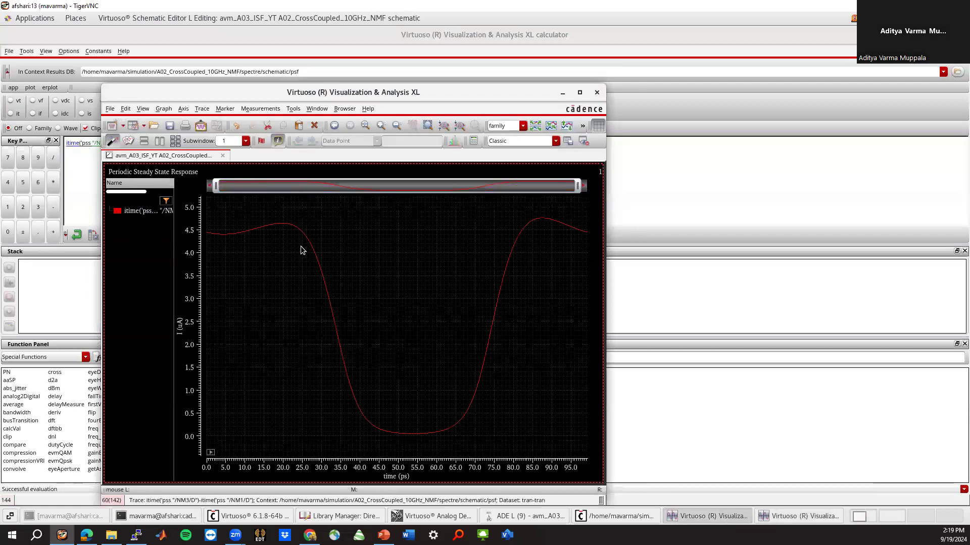
left_click(563, 93)
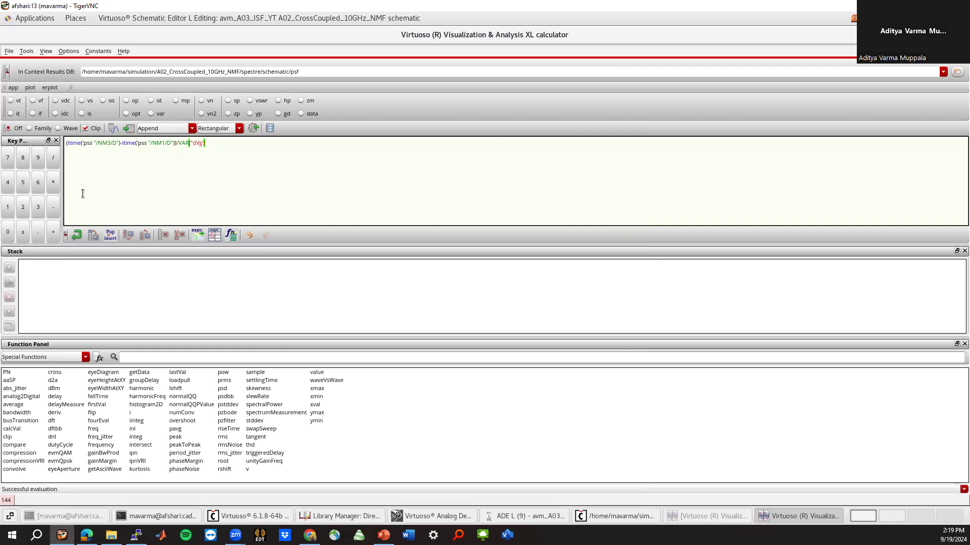
Step: Append /VAR("dVg") to the difference expression, remove the extra parenthesis, and plot it
type(")")
left_click(529, 515)
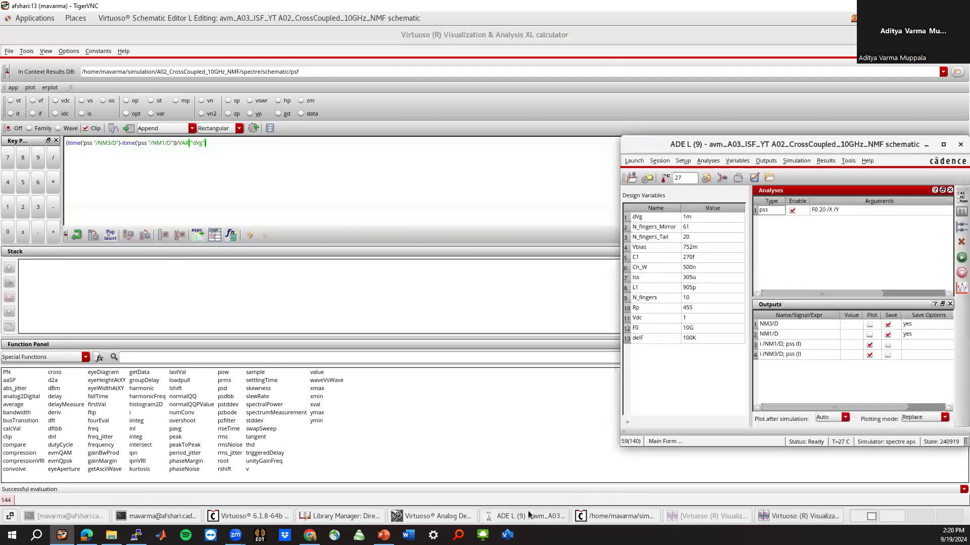
left_click(528, 515)
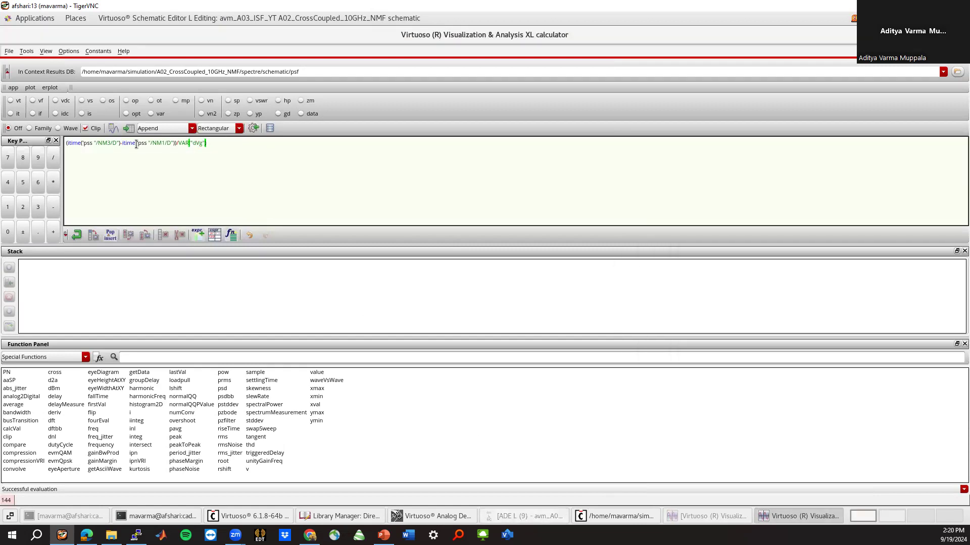
key("ctrl+a")
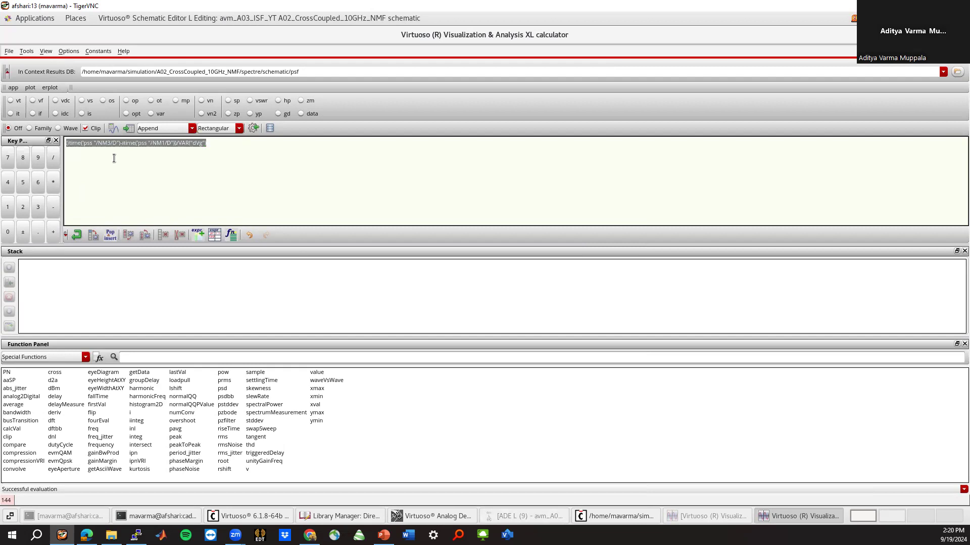
key("Right")
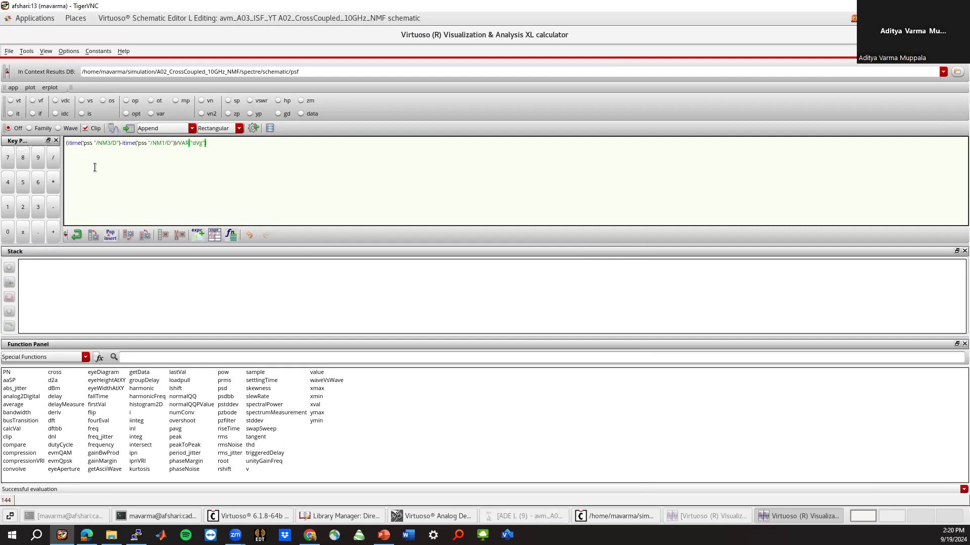
left_click(177, 142)
key("BackSpace")
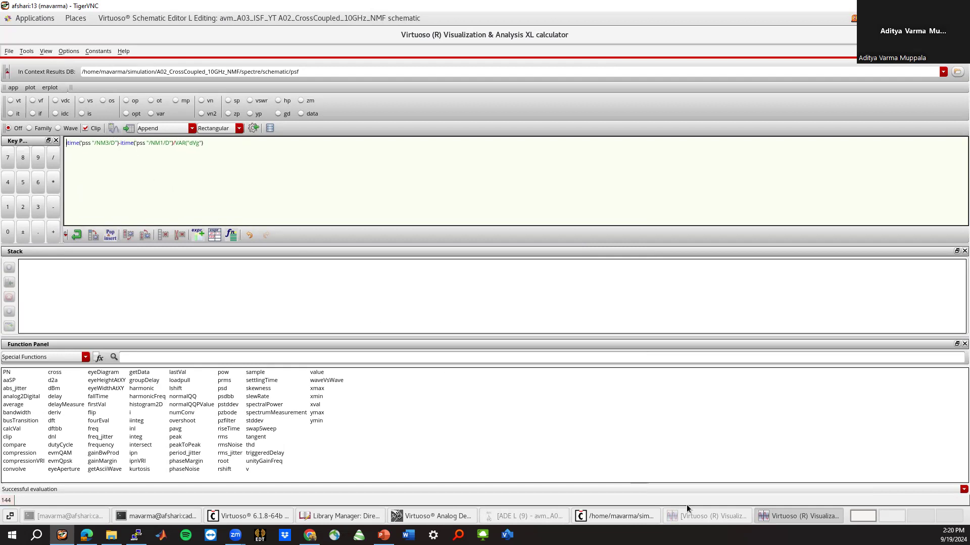
left_click(700, 516)
left_click(597, 87)
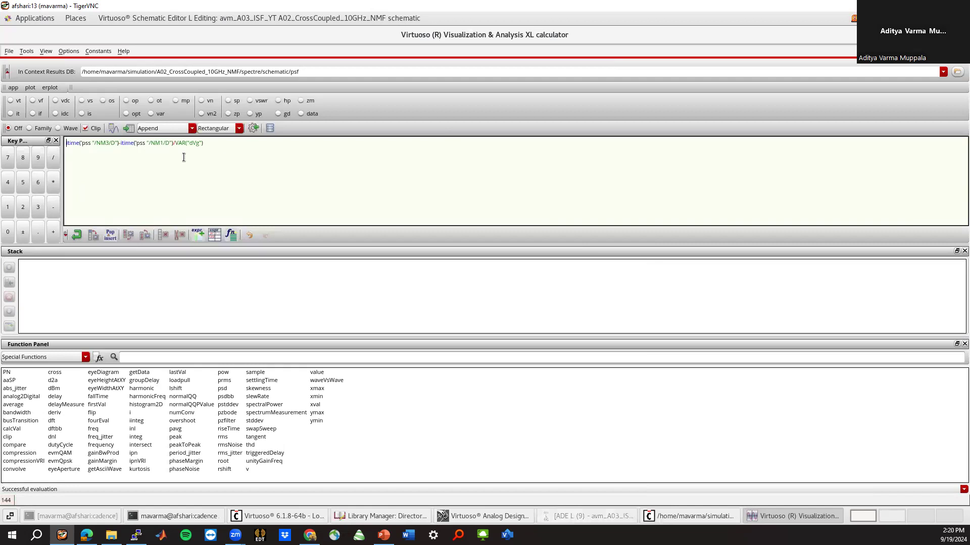
left_click(119, 130)
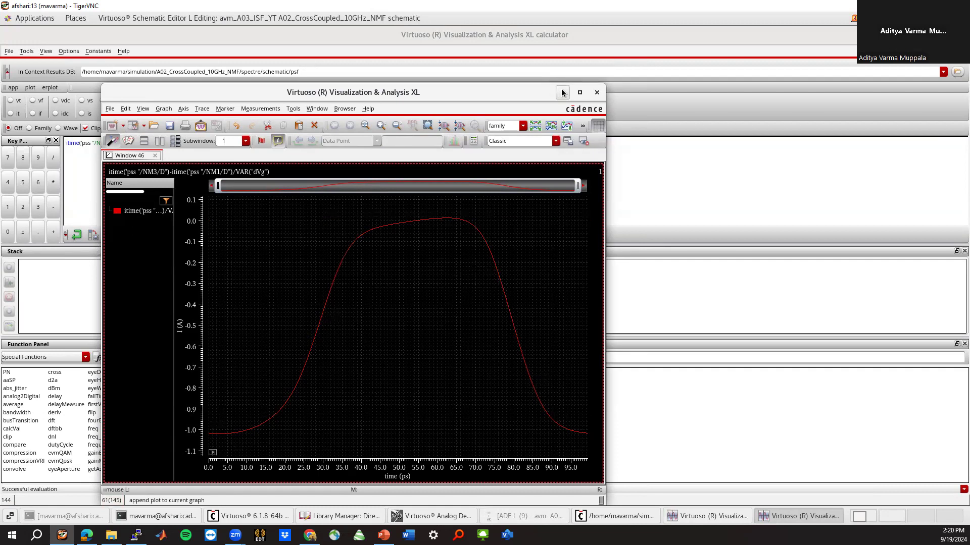
left_click_drag(444, 94, 657, 94)
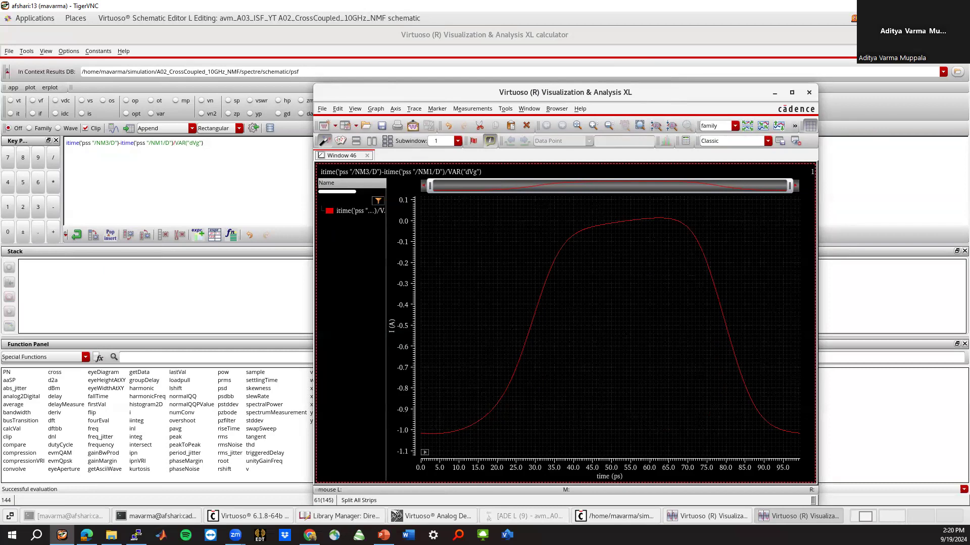
Step: Edit the expression to (itime(NM3/D)-itime(NM1/D))/VAR("dVg") and plot the corrected waveform
left_click(175, 142)
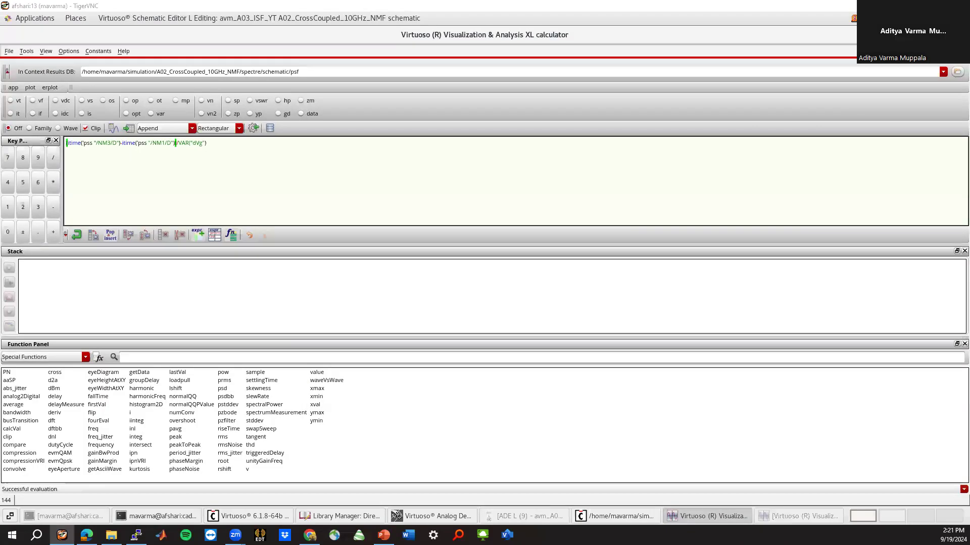
type("/")
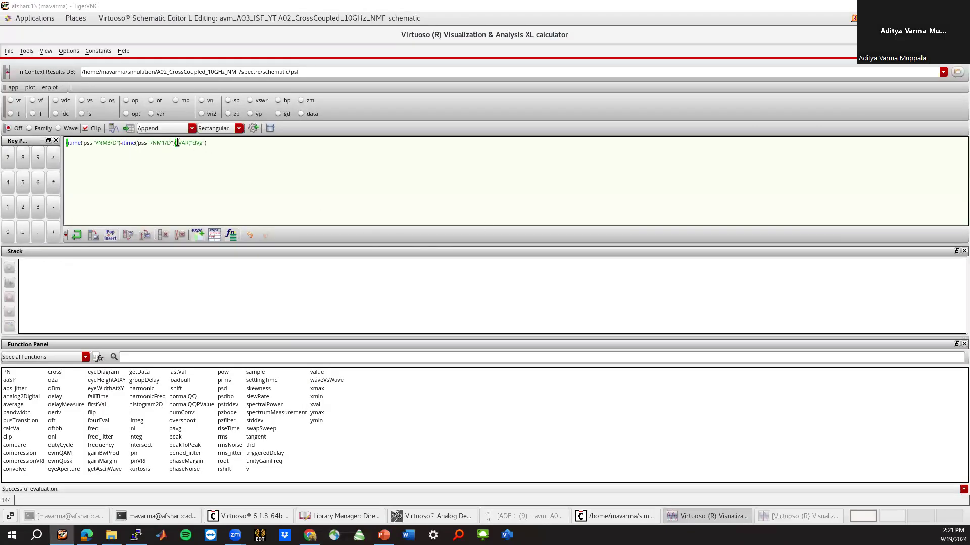
left_click_drag(207, 143, 120, 143)
key("Right")
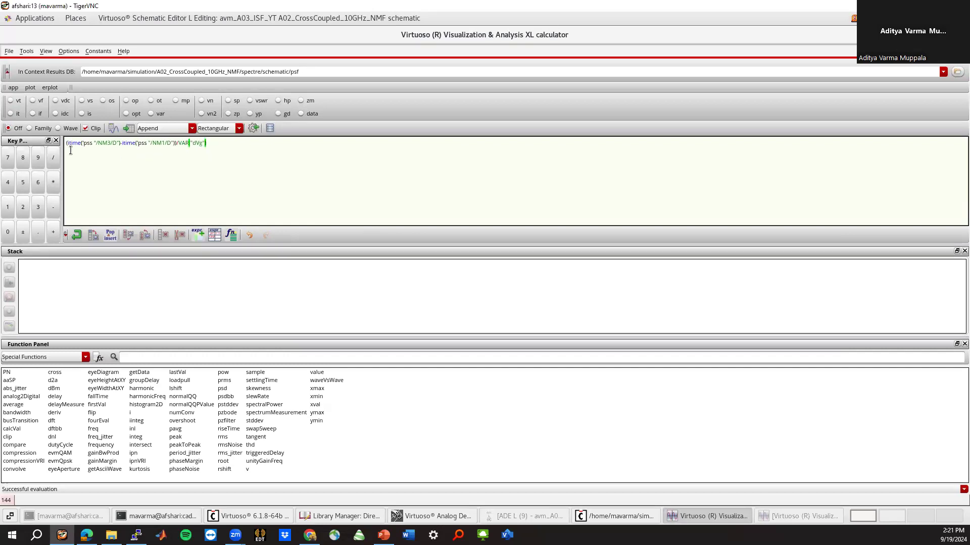
left_click_drag(64, 143, 214, 142)
left_click(215, 184)
left_click(113, 128)
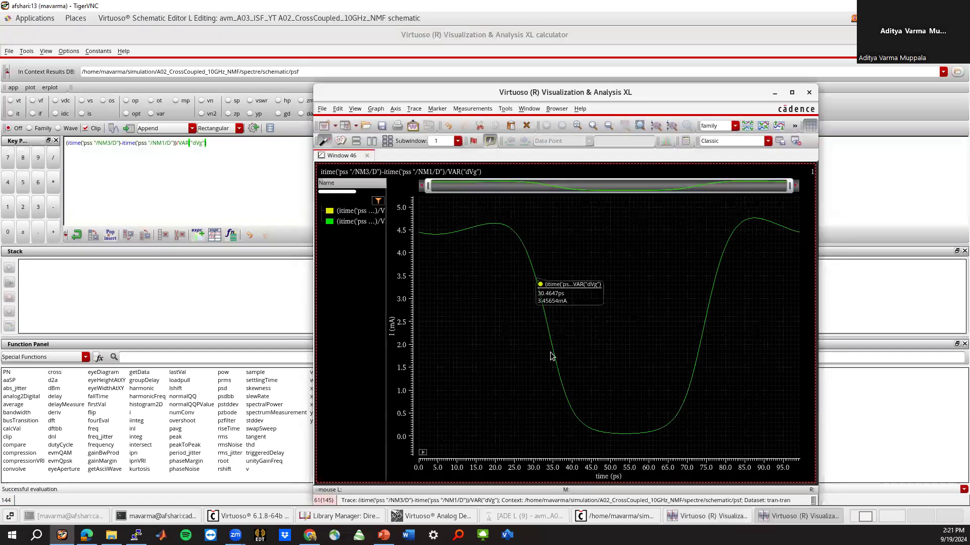
left_click(222, 183)
left_click_drag(211, 143, 63, 134)
key("ctrl+c")
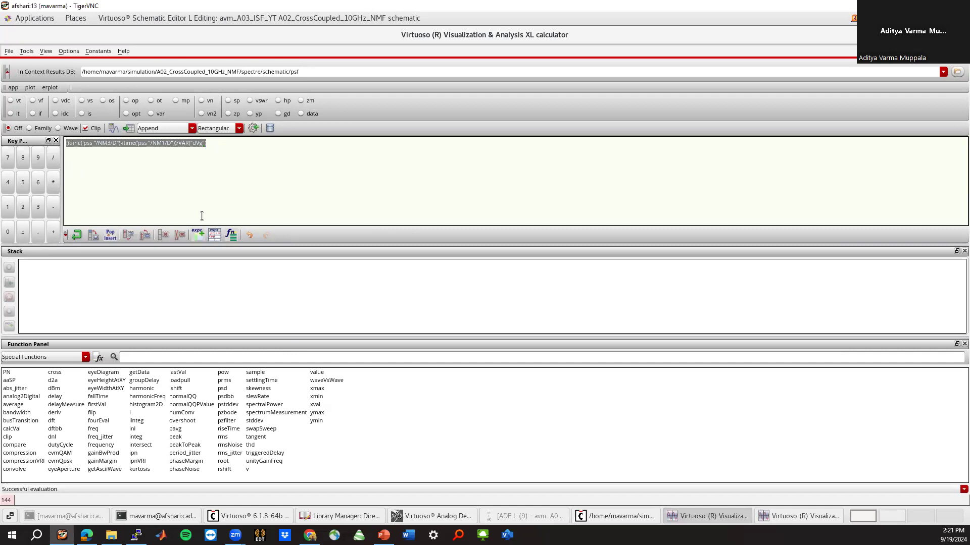
Step: Bracket the expression, divide it by its own ymax, plot it, and delete the two old traces
left_click(228, 140)
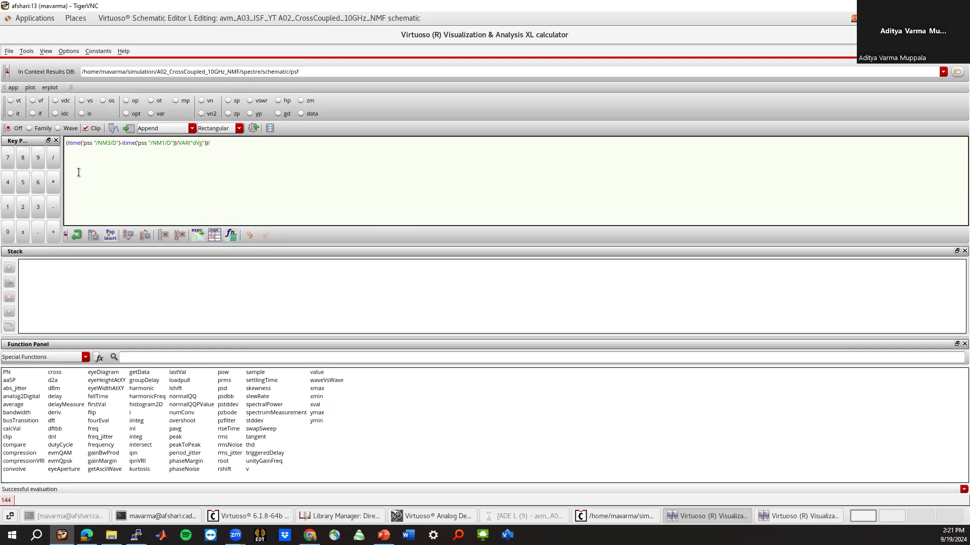
key("Home")
type("(")
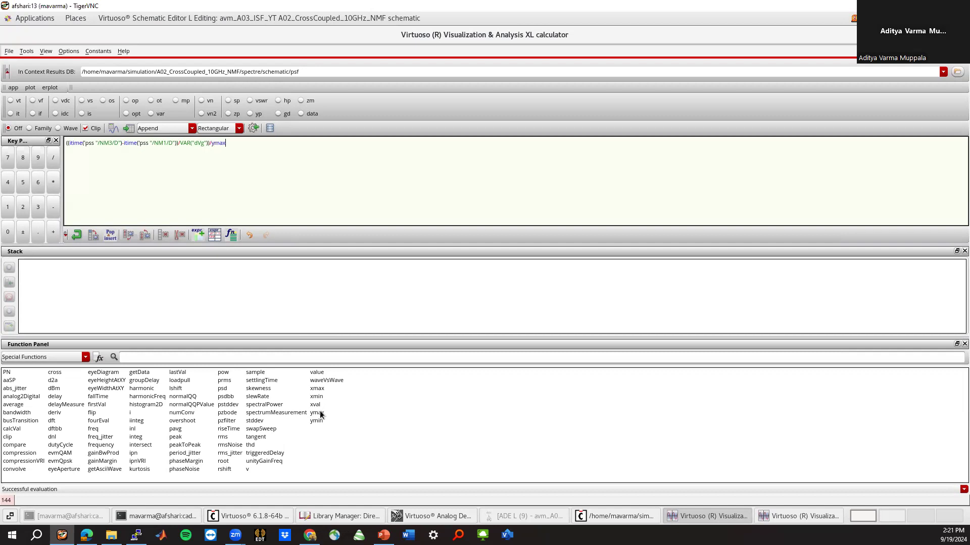
key("ctrl+v")
type(")")
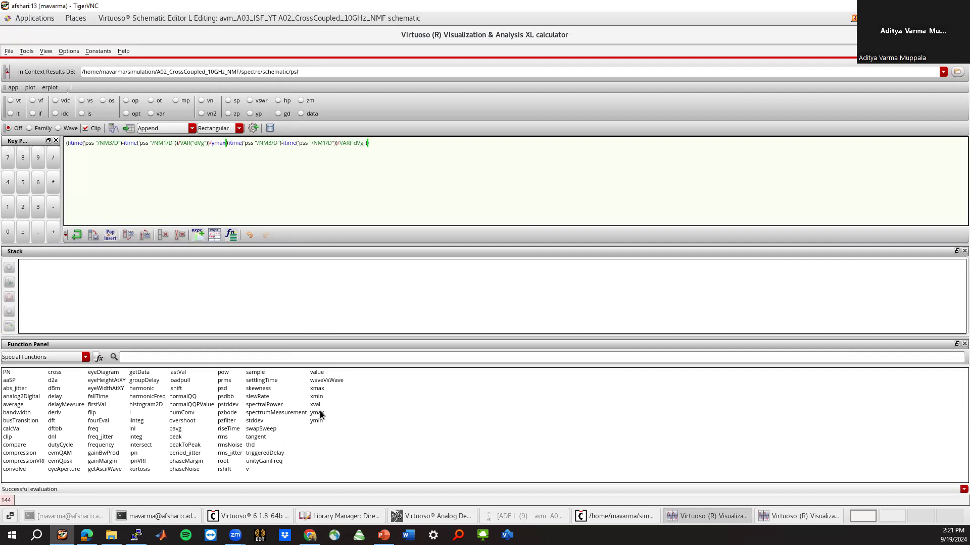
left_click(114, 128)
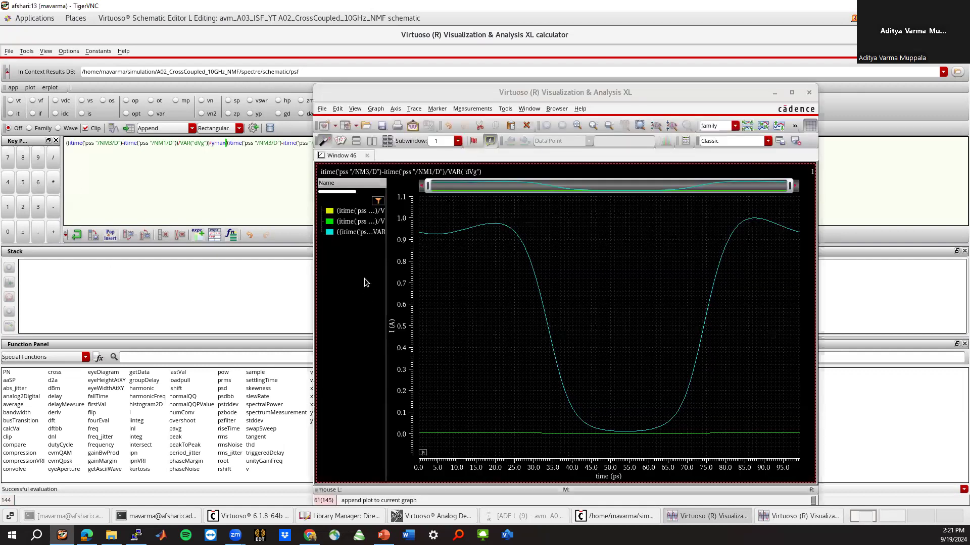
left_click(357, 214)
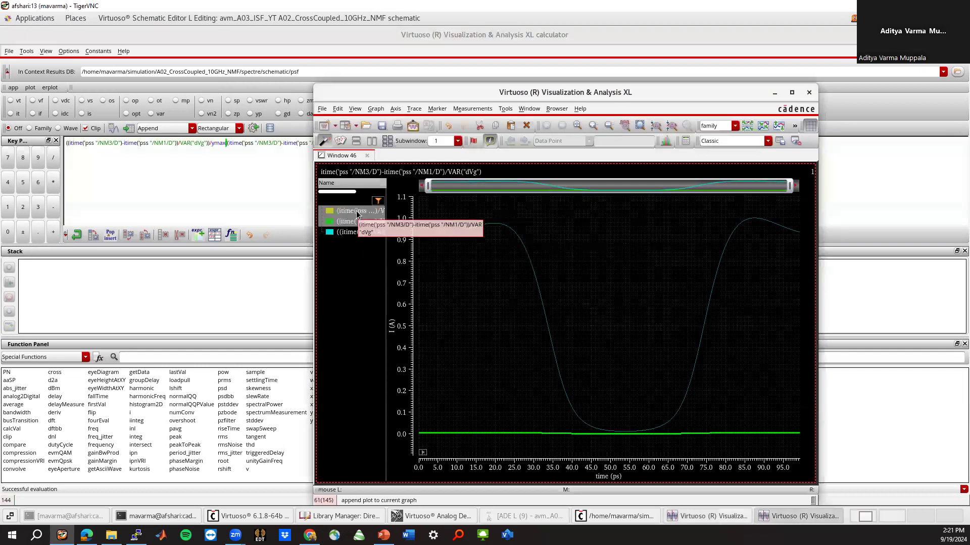
key("Delete")
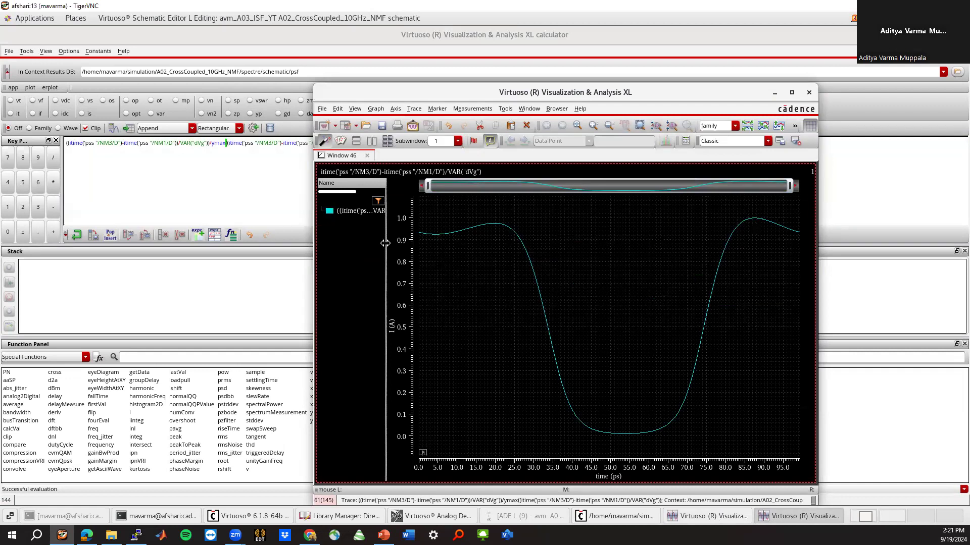
left_click(809, 93)
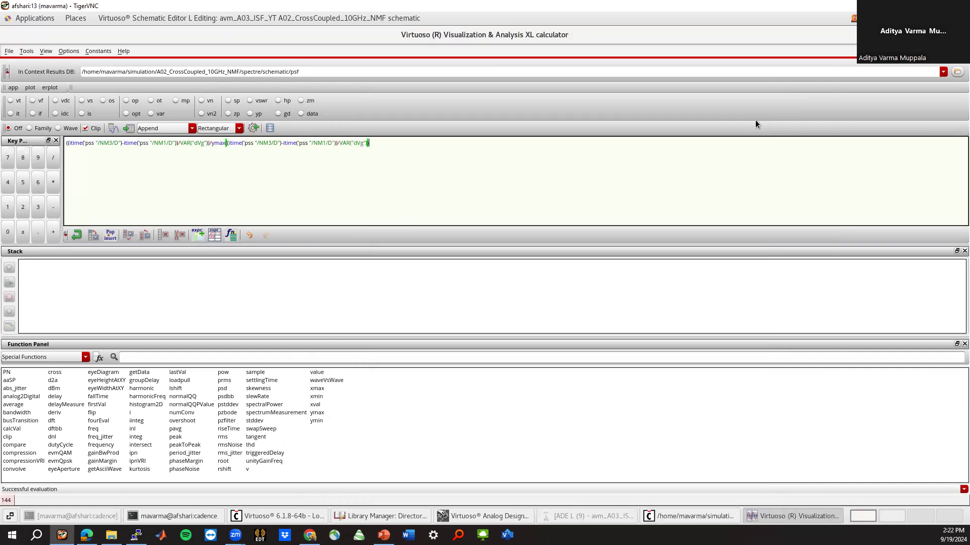
Step: Name the fifth ADE output NMF, run the simulation, and plot only NMF instead of the NM1/NM3 currents
left_click(576, 516)
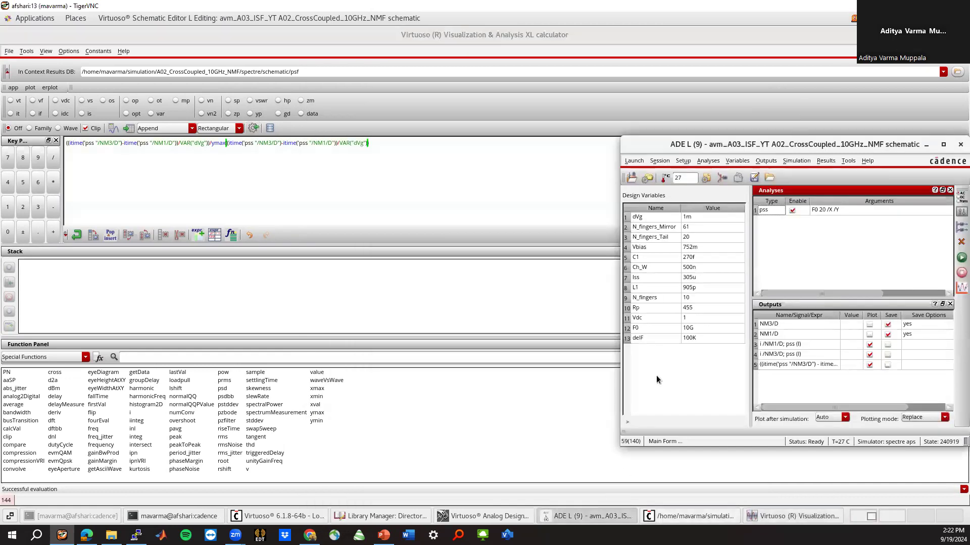
double_click(780, 364)
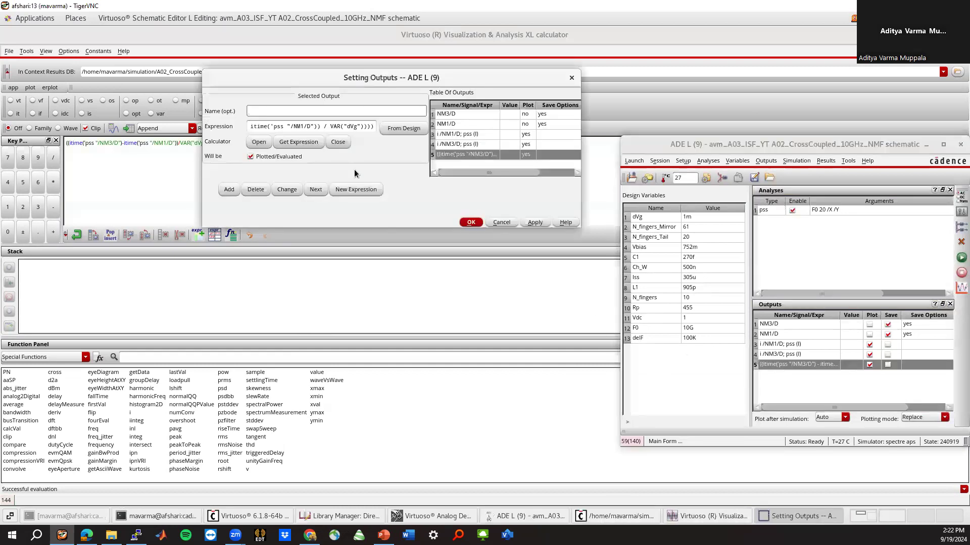
type("NMF")
left_click(470, 222)
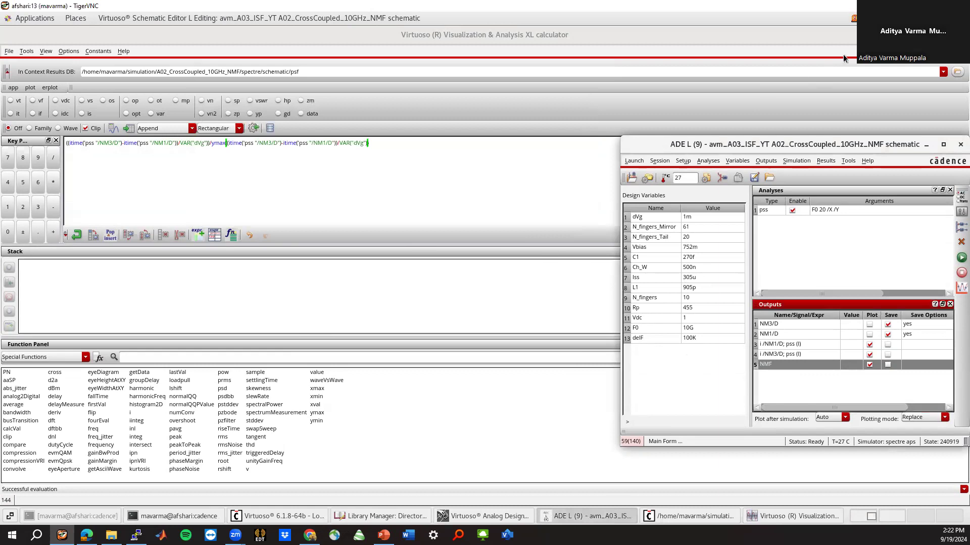
left_click(962, 34)
left_click_drag(806, 144, 729, 128)
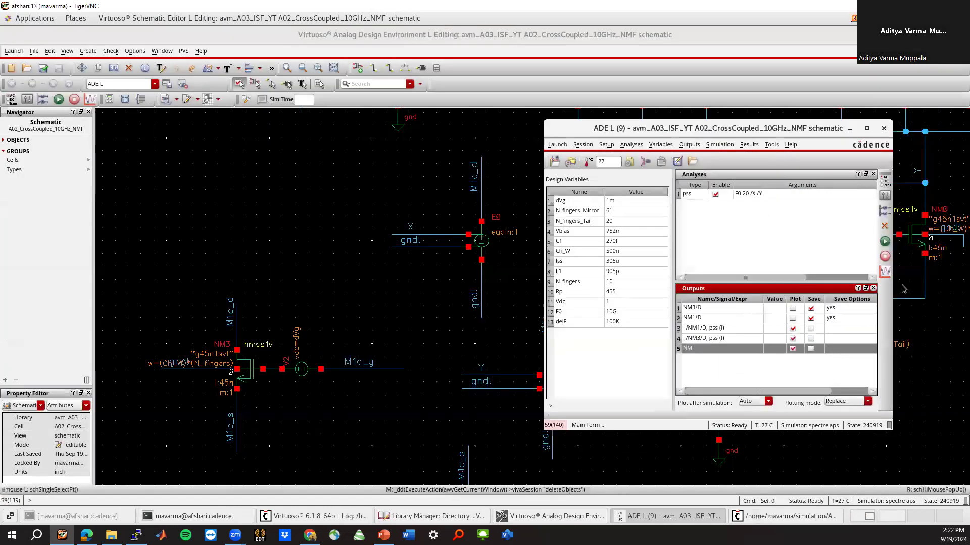
left_click(885, 243)
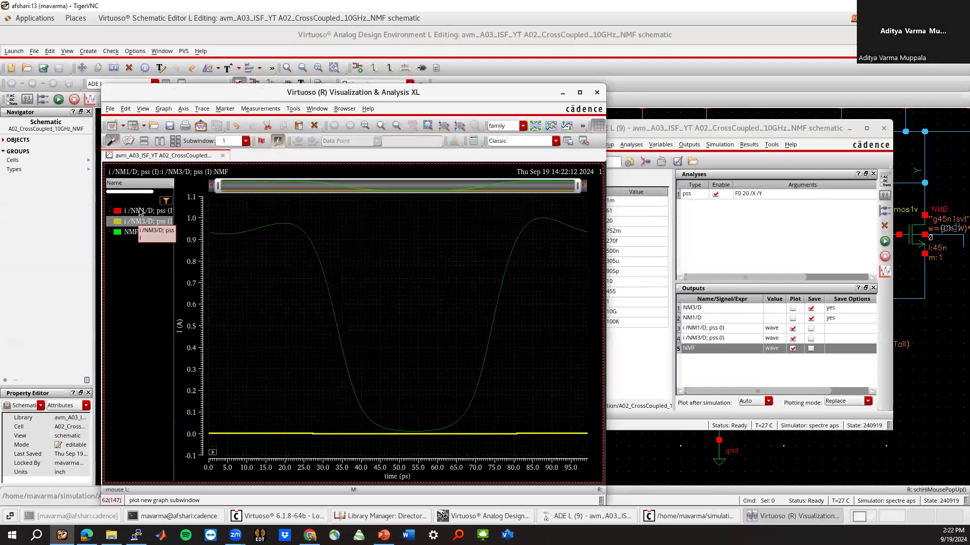
left_click(792, 338)
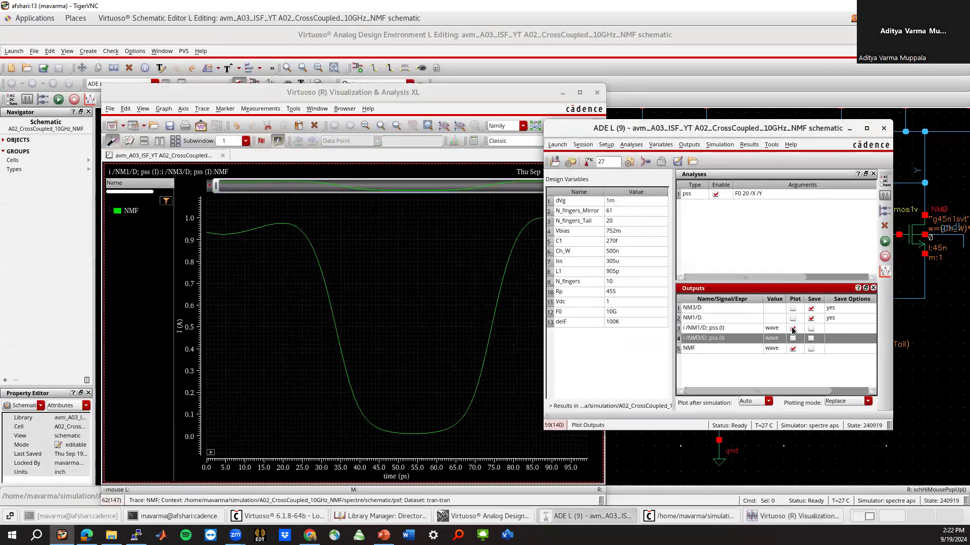
left_click(792, 327)
Step: Set dVg to 0.1m with Append plotting mode and rerun to overlay a second NMF curve
double_click(623, 201)
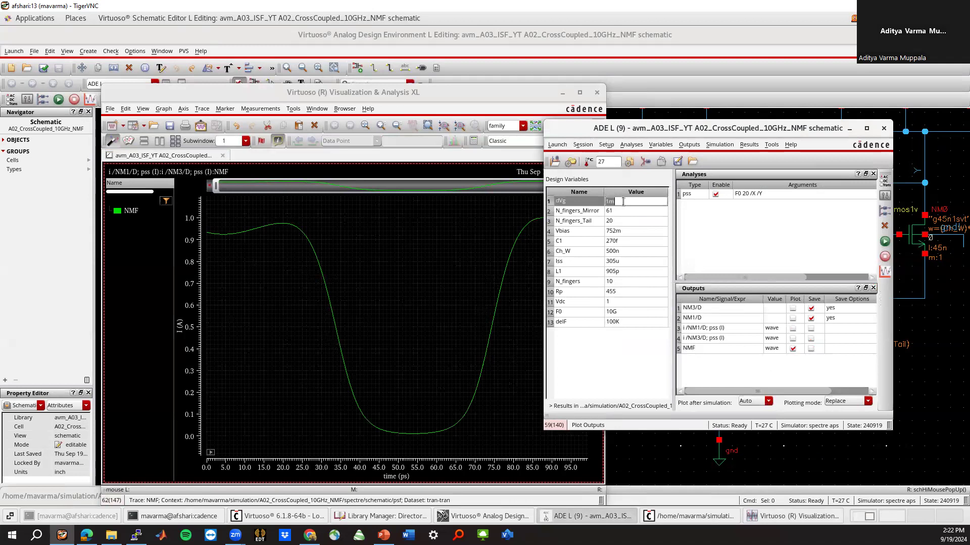
type("0.1m")
key("Return")
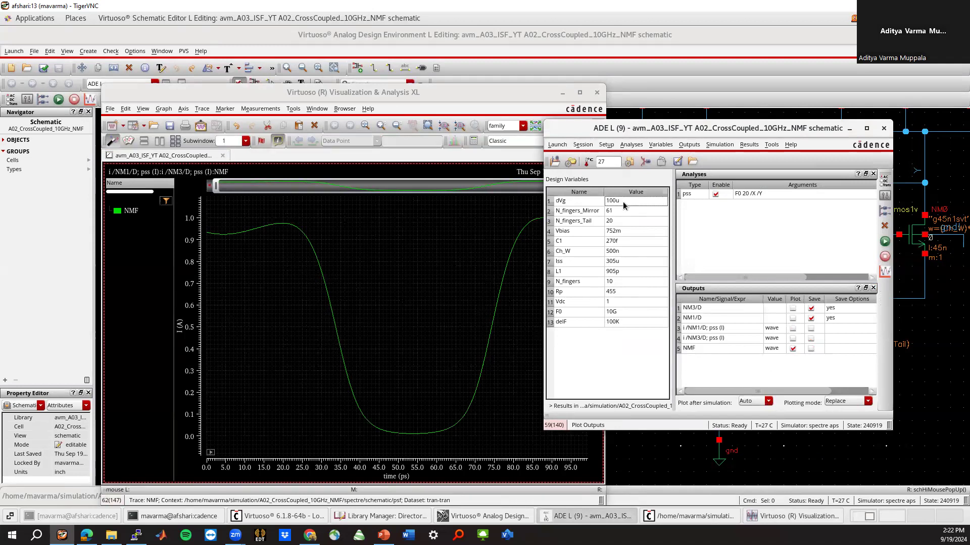
left_click(842, 401)
left_click(841, 415)
left_click(823, 346)
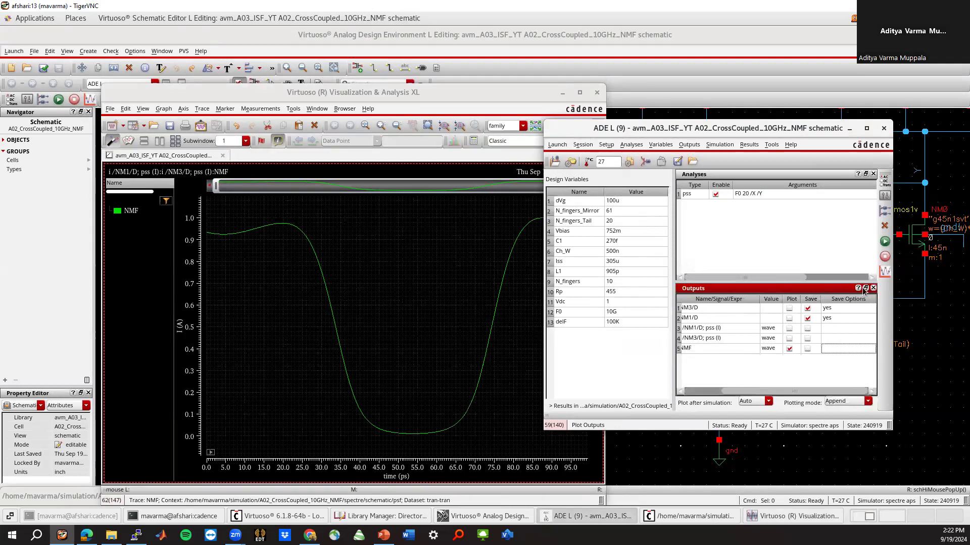
left_click(885, 242)
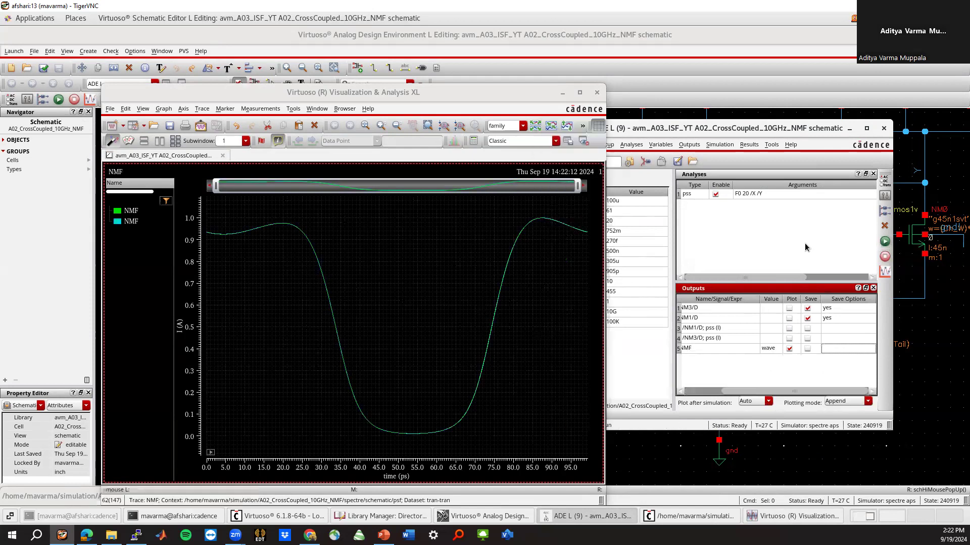
left_click_drag(712, 129, 741, 127)
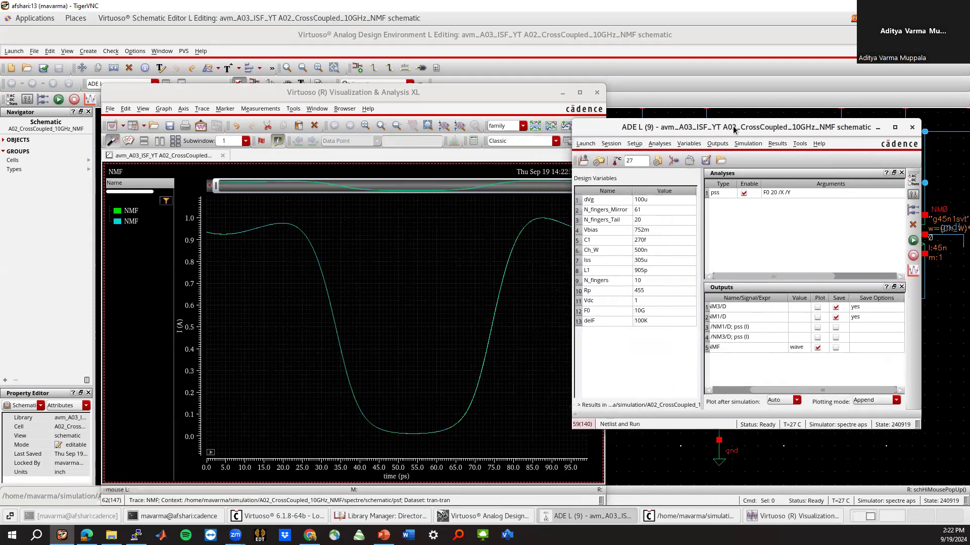
left_click_drag(371, 90, 336, 90)
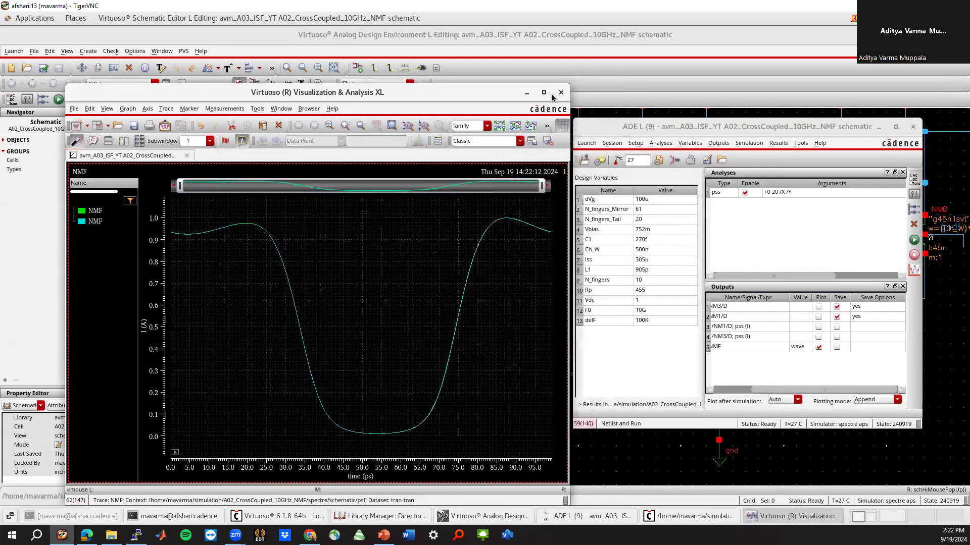
Step: Close ADE L, saving its state as 240919 over the existing one, then fit the schematic view
left_click(913, 127)
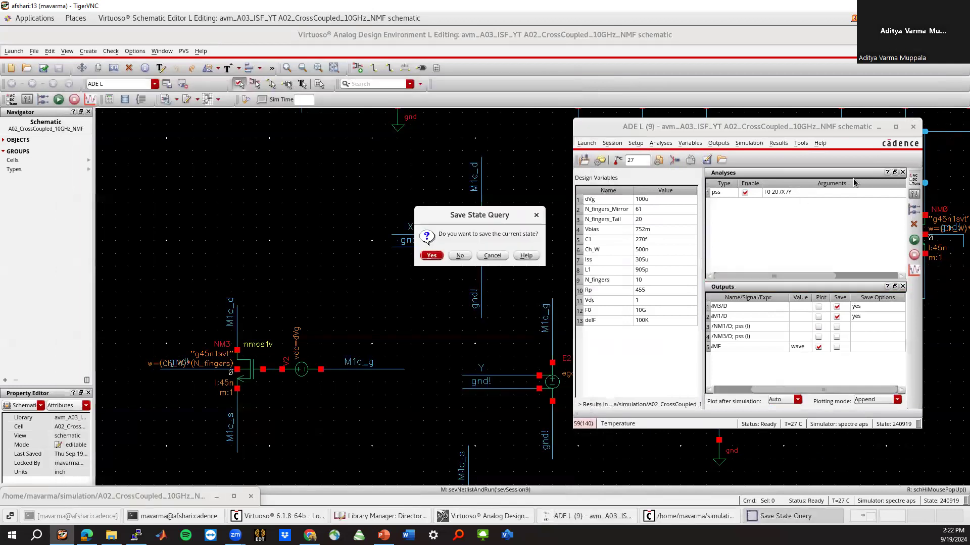
left_click(432, 256)
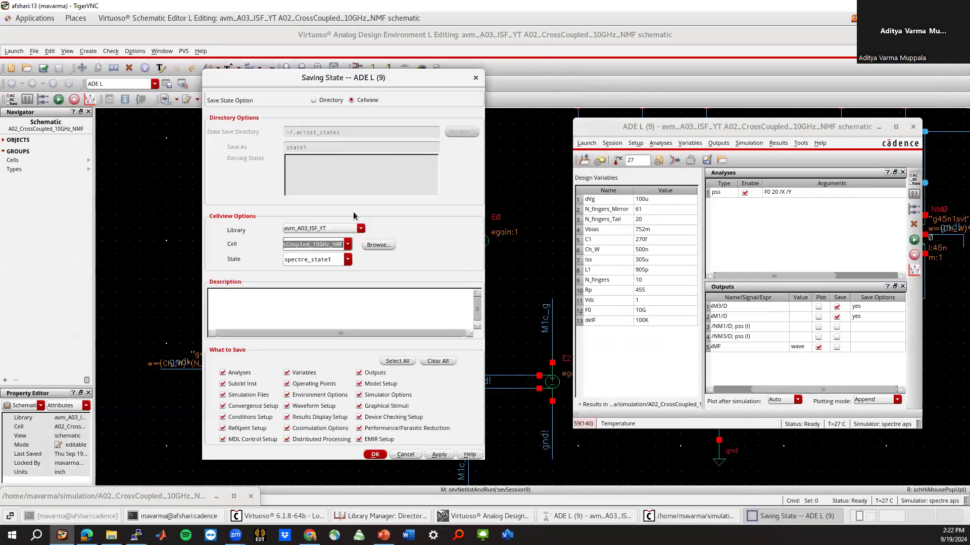
key("Tab")
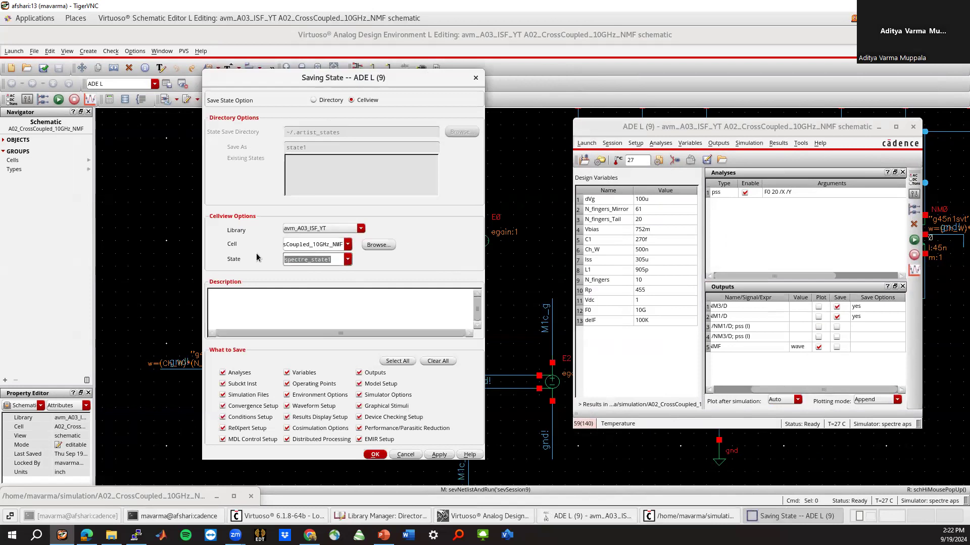
type("240919")
key("Return")
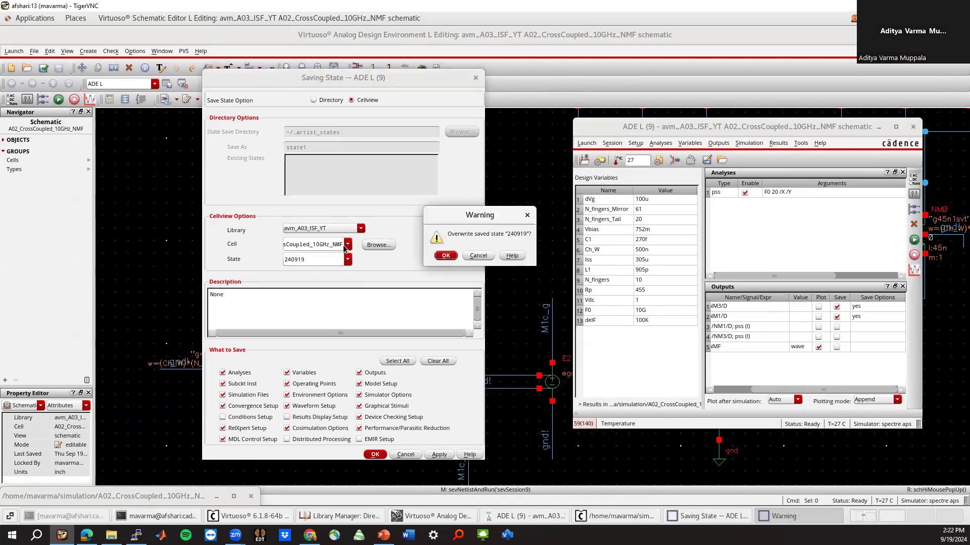
left_click(452, 259)
key("f")
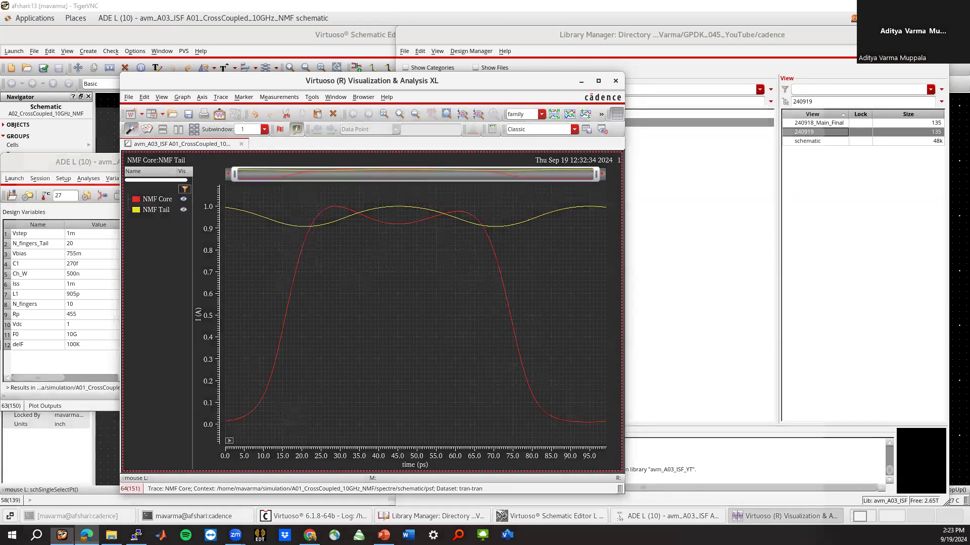
Step: Switch to the Razavi PLL textbook PDF and back to the Virtuoso desktop
left_click(86, 535)
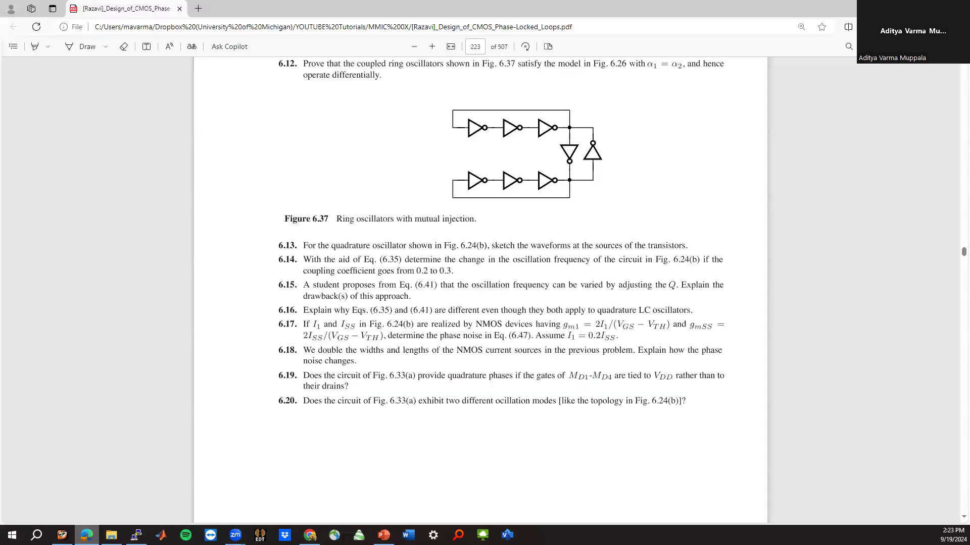
left_click(87, 535)
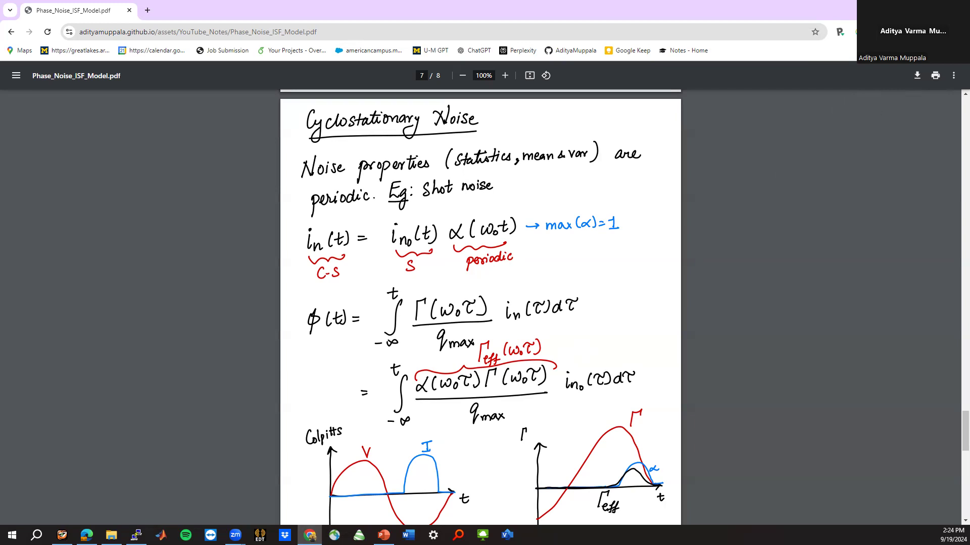
Step: Minimize the Chrome notes window to reveal the NMF Core and NMF Tail plot
left_click(909, 10)
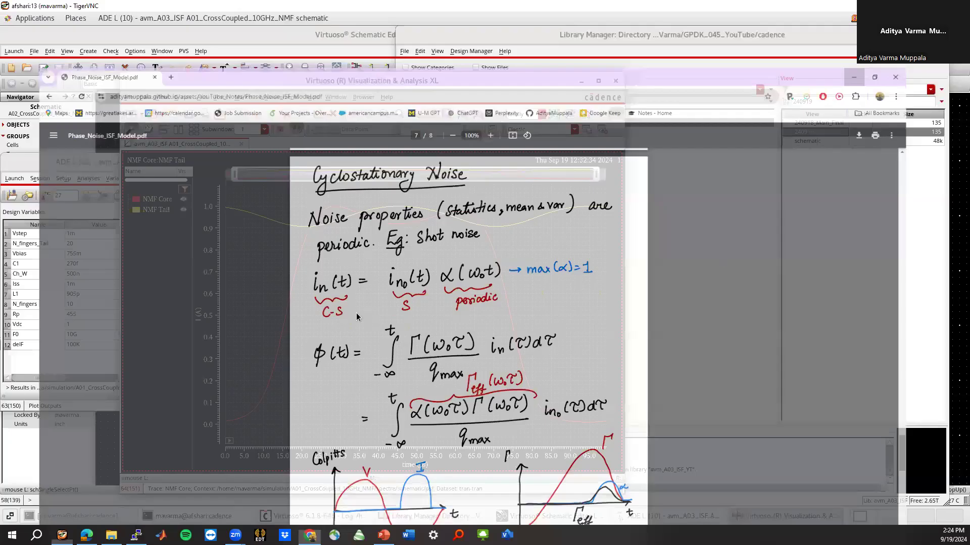